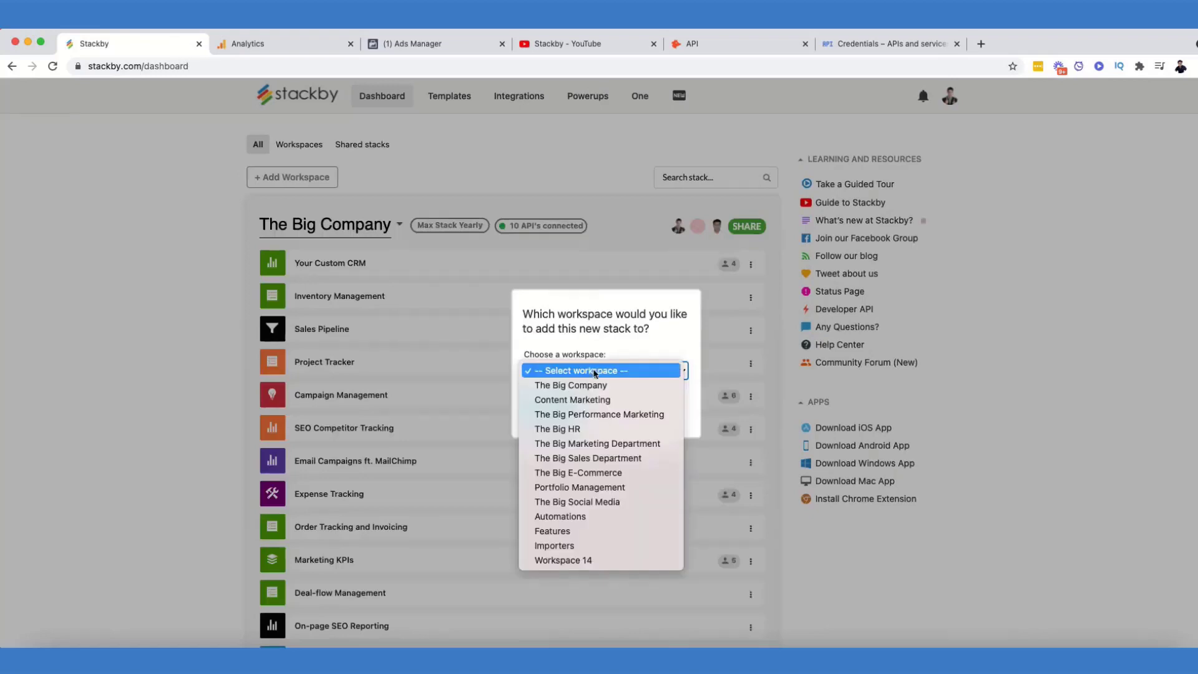
- Add the new stack to the Content Marketing workspace
{"action": "left_click", "coordinate": [604, 400]}
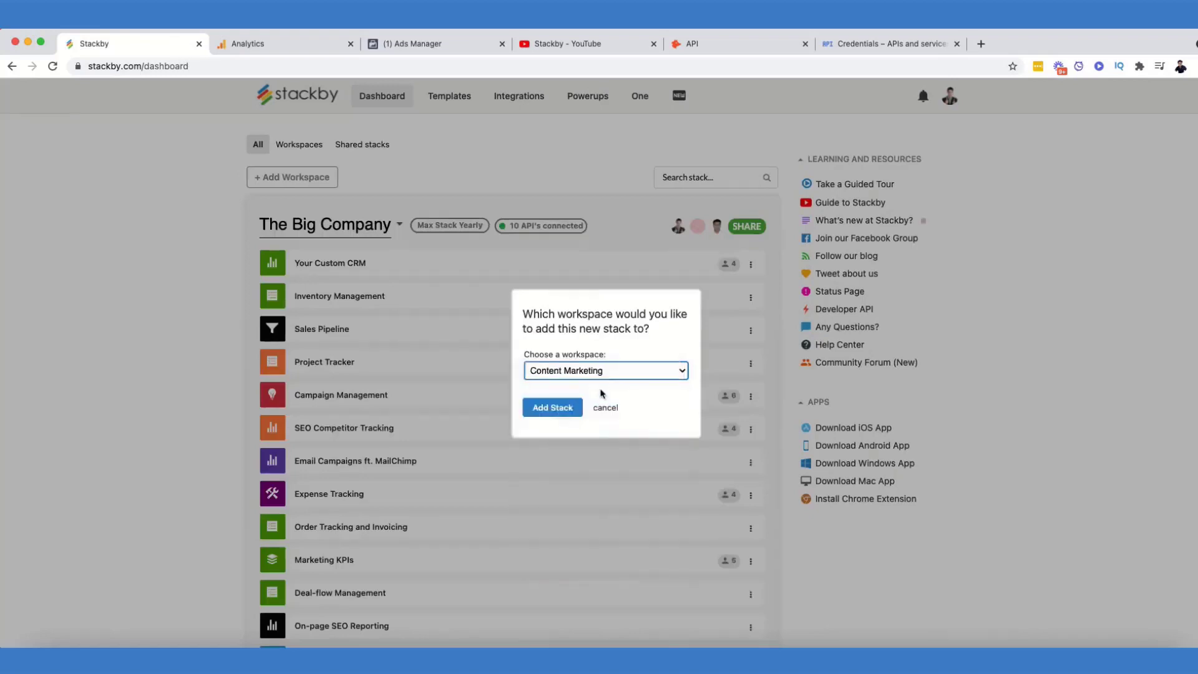
{"action": "left_click", "coordinate": [561, 408]}
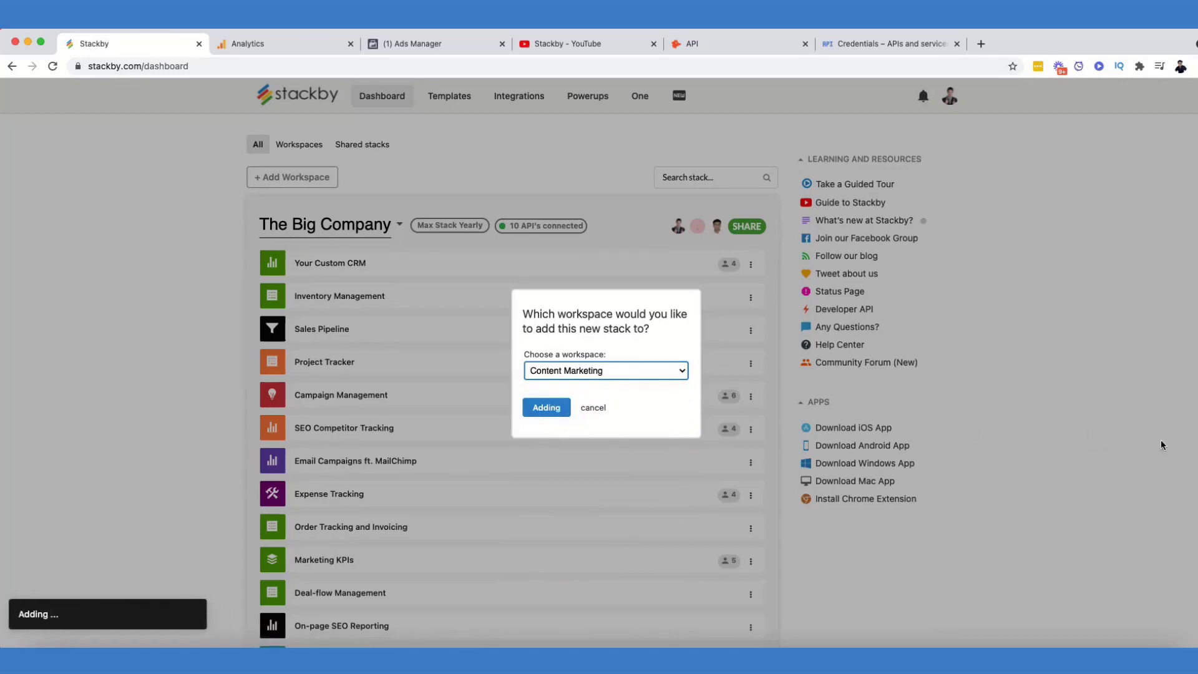
{"action": "scroll", "coordinate": [618, 417], "scroll_direction": "down", "scroll_amount": 12}
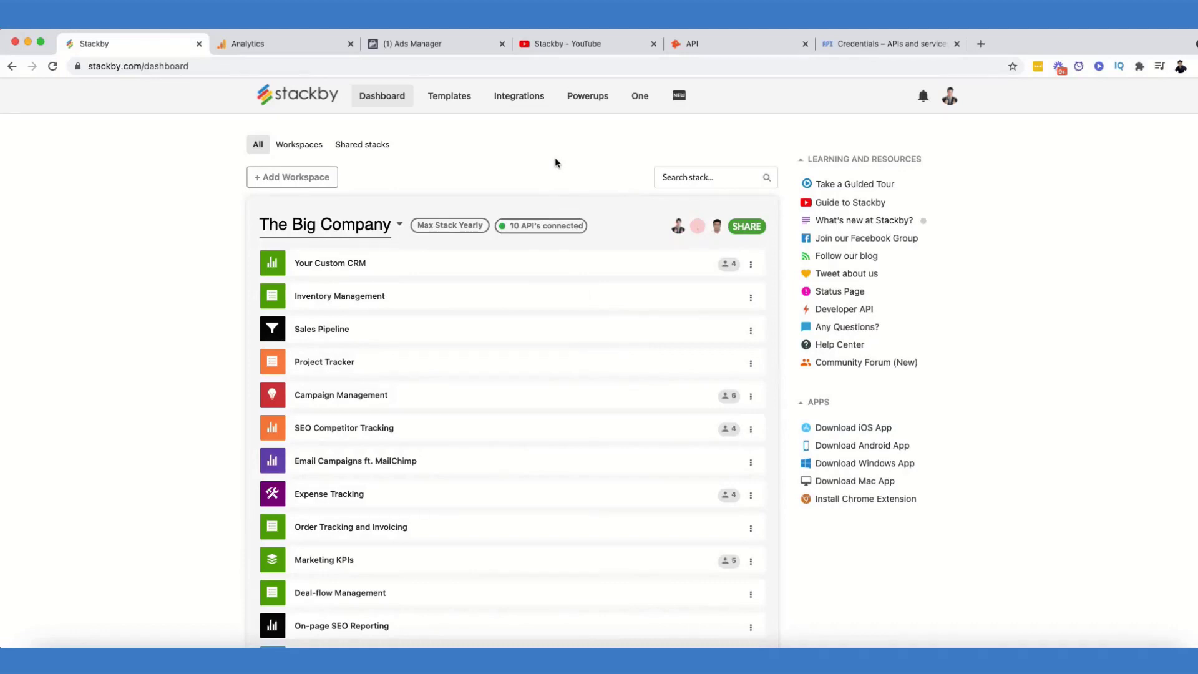
- Browse the available integrations in the Analytics, SEO and Ads categories
{"action": "left_click", "coordinate": [519, 96]}
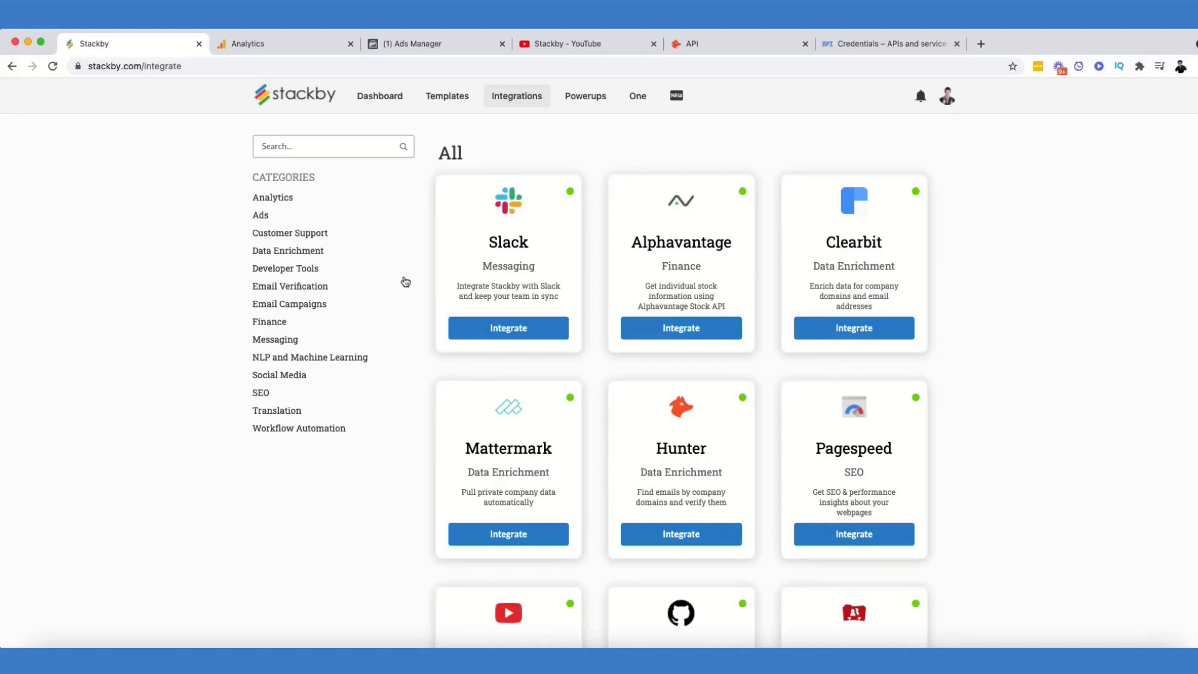
{"action": "left_click", "coordinate": [285, 199]}
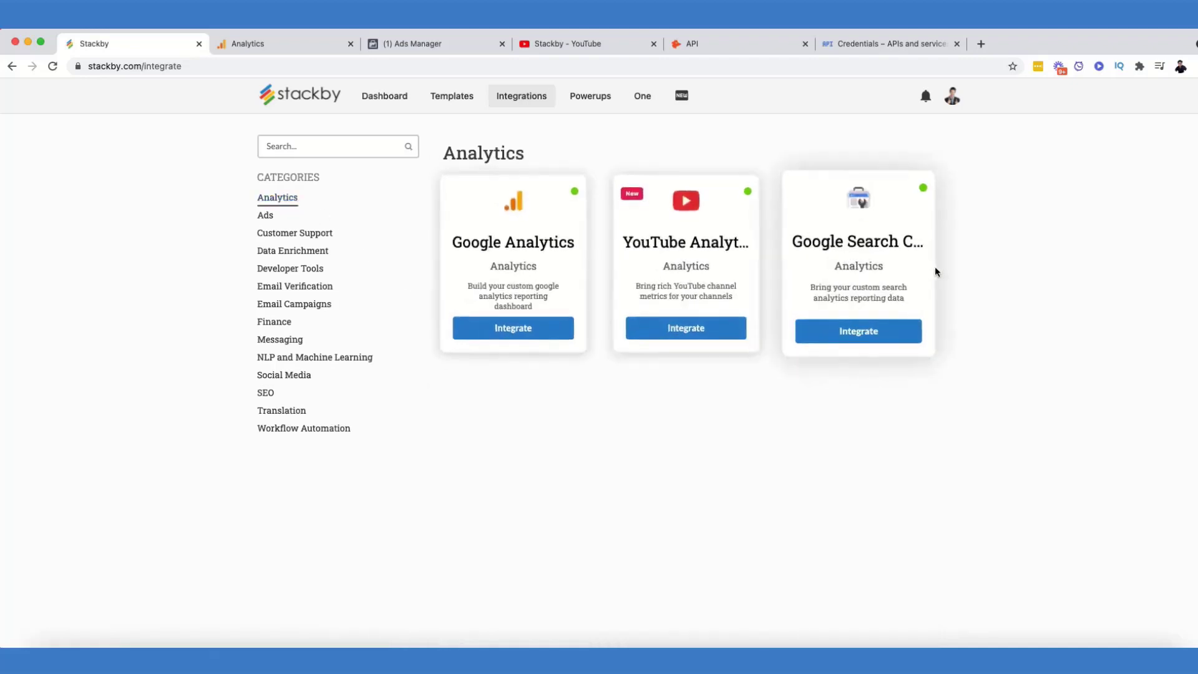
{"action": "left_click", "coordinate": [267, 394]}
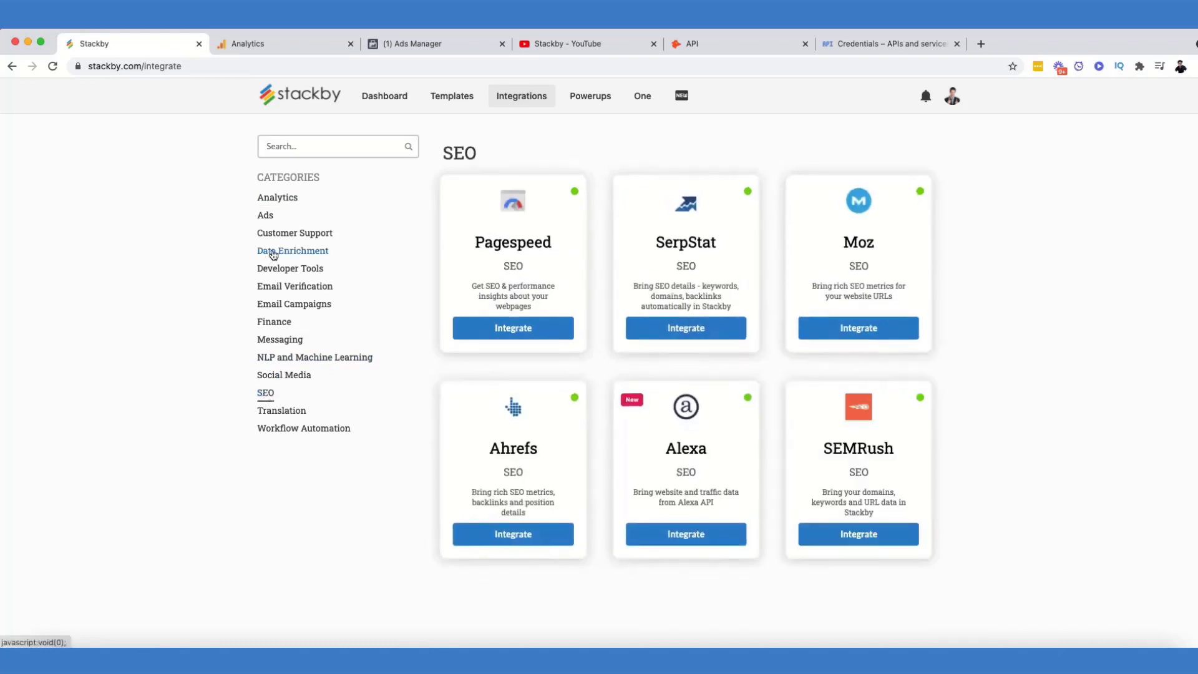
{"action": "left_click", "coordinate": [266, 217]}
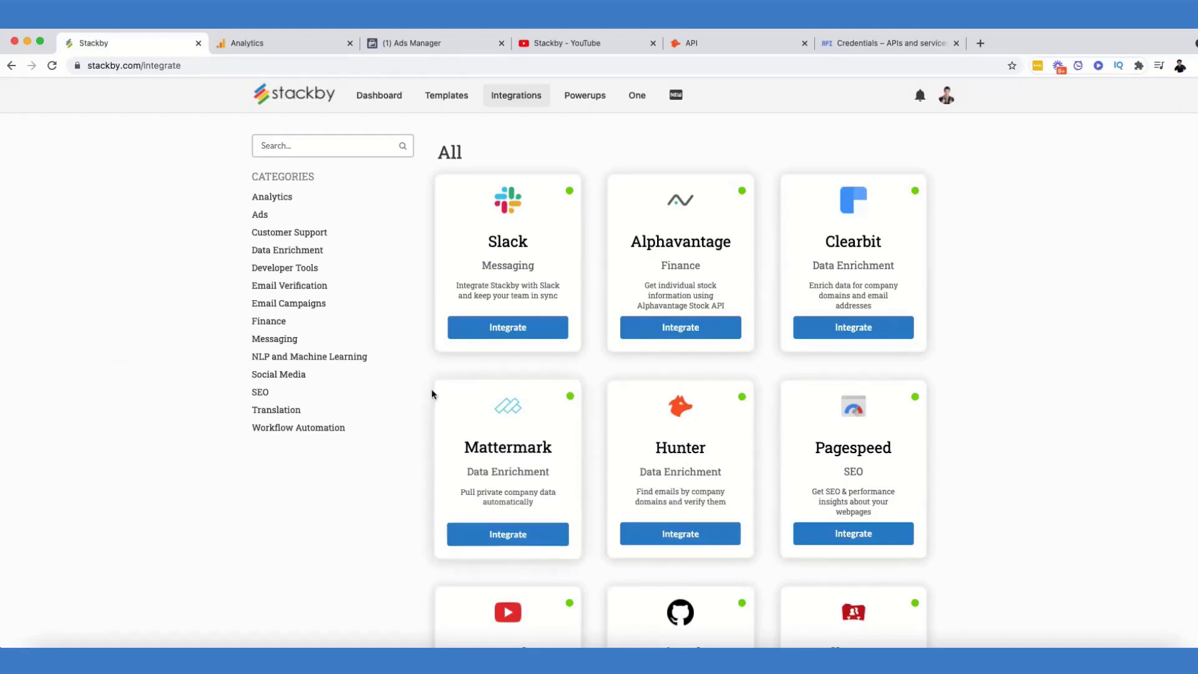
- Open the Google Analytics integration from the Analytics category and select the Content Marketing workspace for it
{"action": "left_click", "coordinate": [283, 201]}
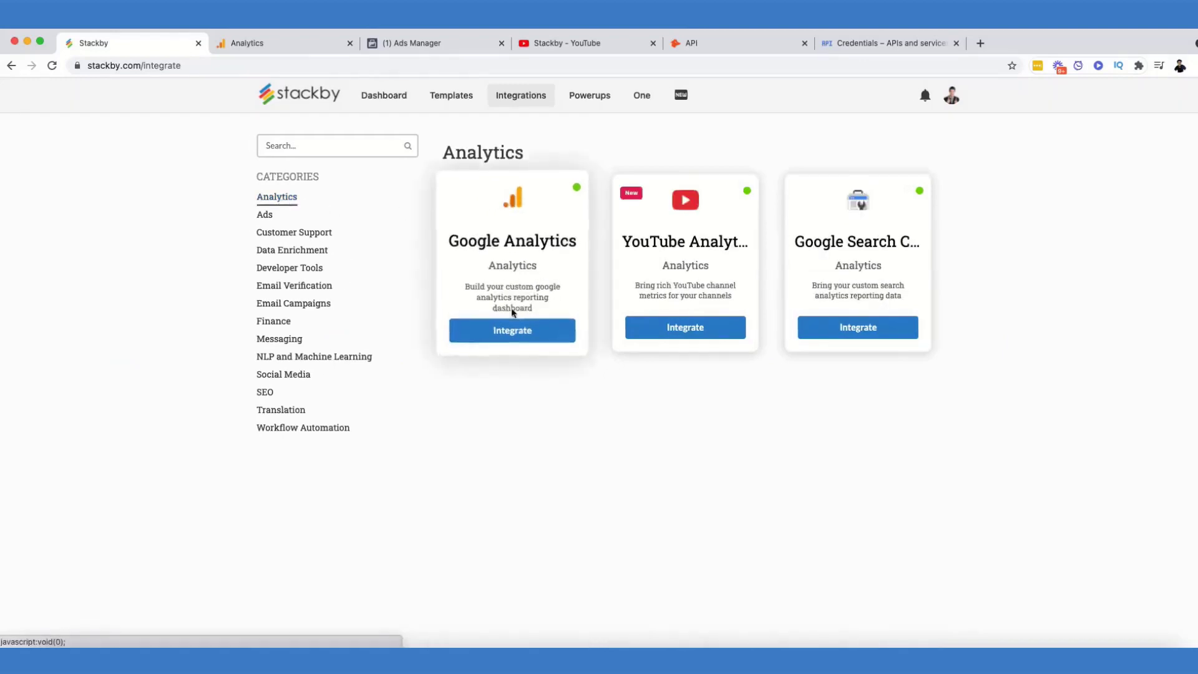
{"action": "left_click", "coordinate": [530, 334]}
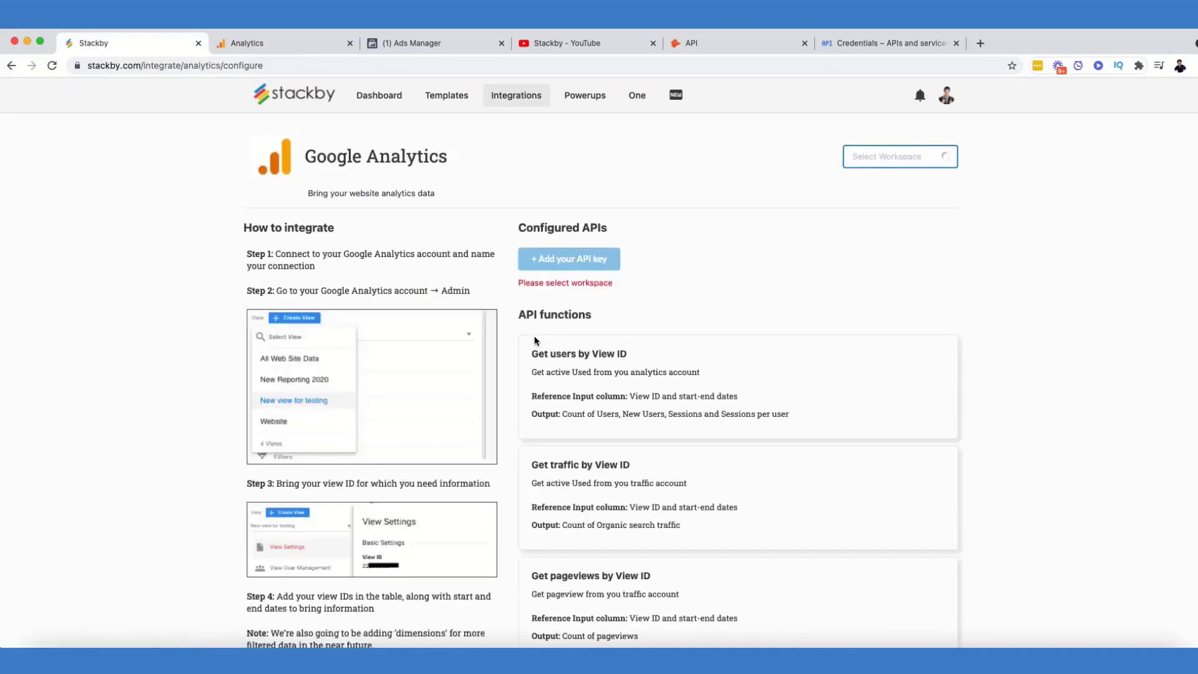
{"action": "left_click", "coordinate": [936, 166]}
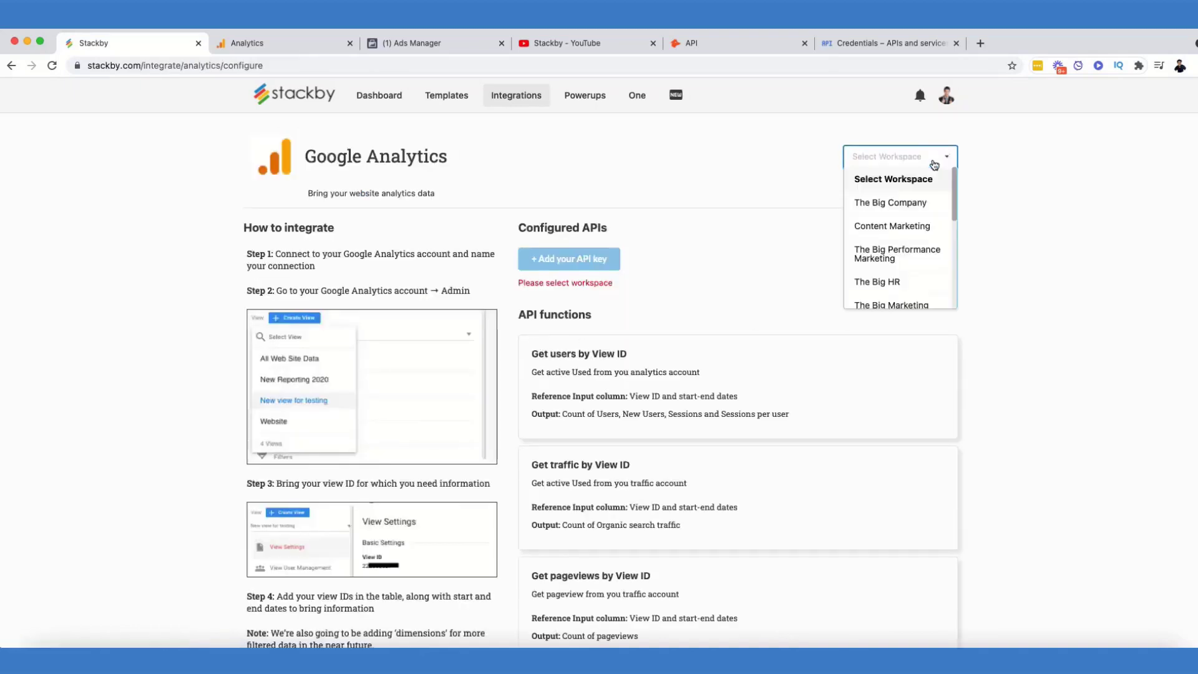
{"action": "left_click", "coordinate": [909, 231]}
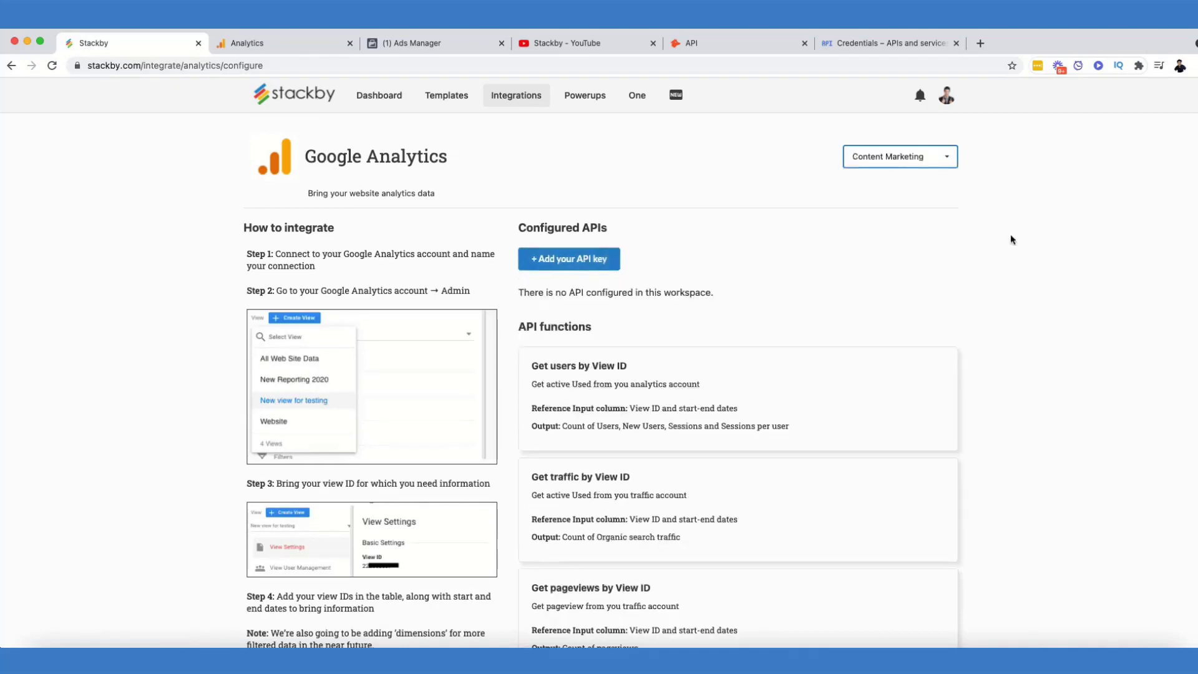
- Add a connection named "Google Analytics API", authorise it with the Stackby Google account, and save the configuration
{"action": "left_click", "coordinate": [577, 263]}
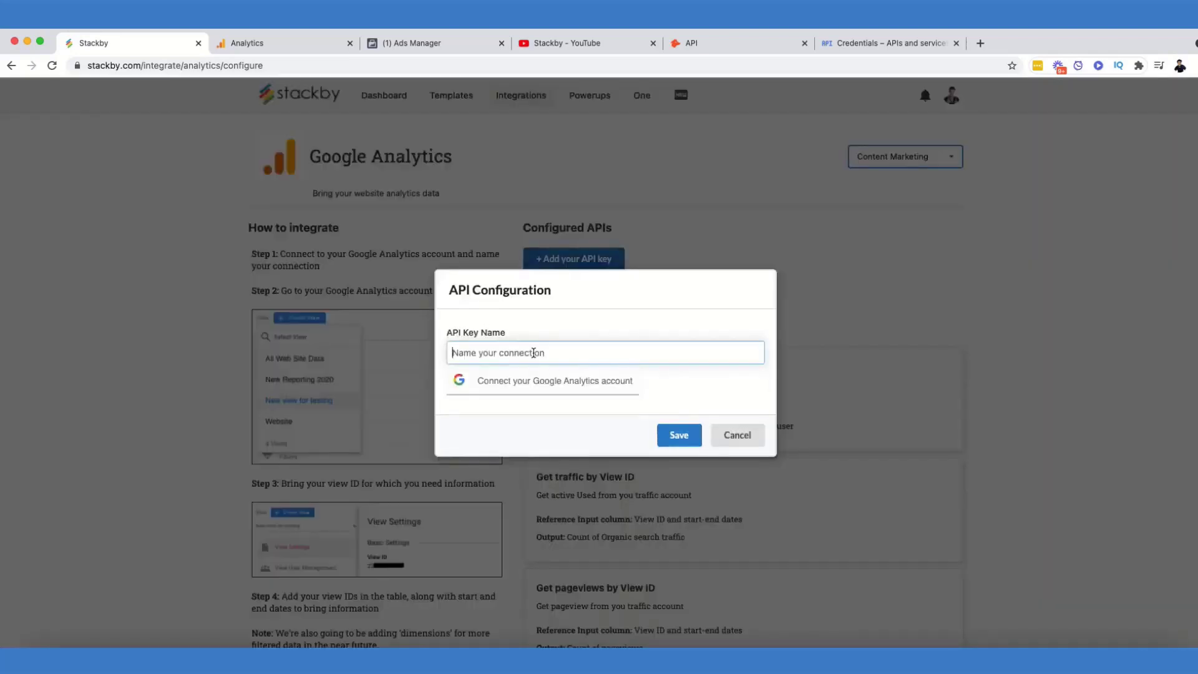
{"action": "type", "text": "Google Analytics API"}
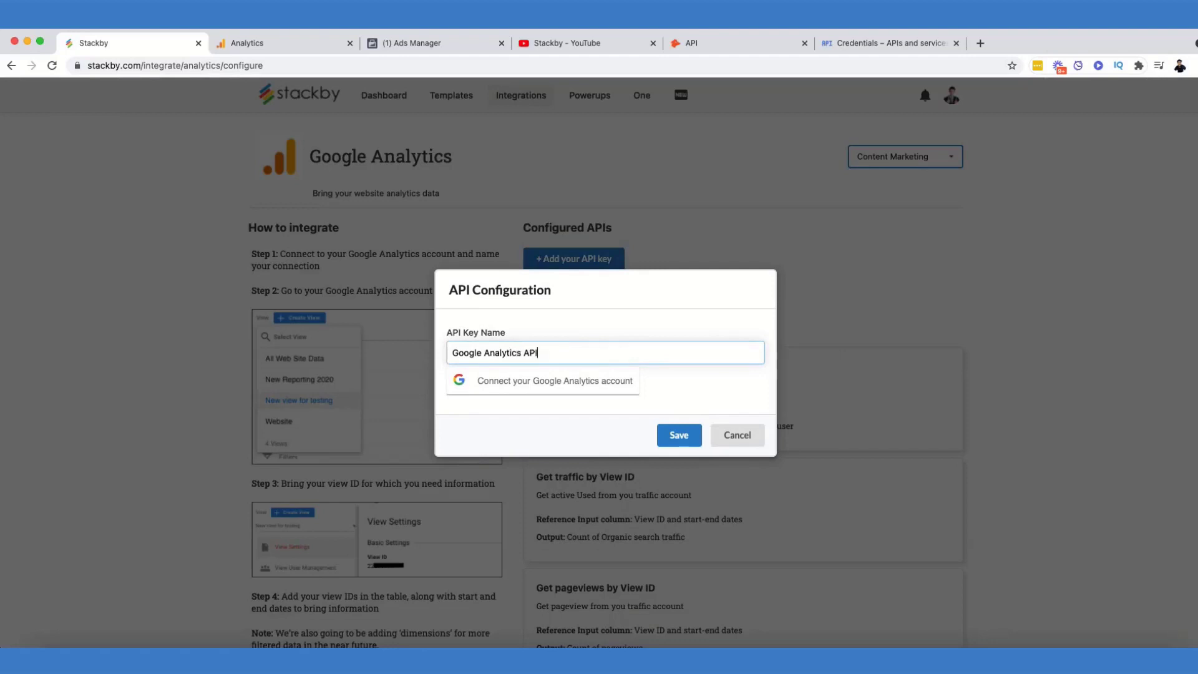
{"action": "left_click", "coordinate": [541, 385]}
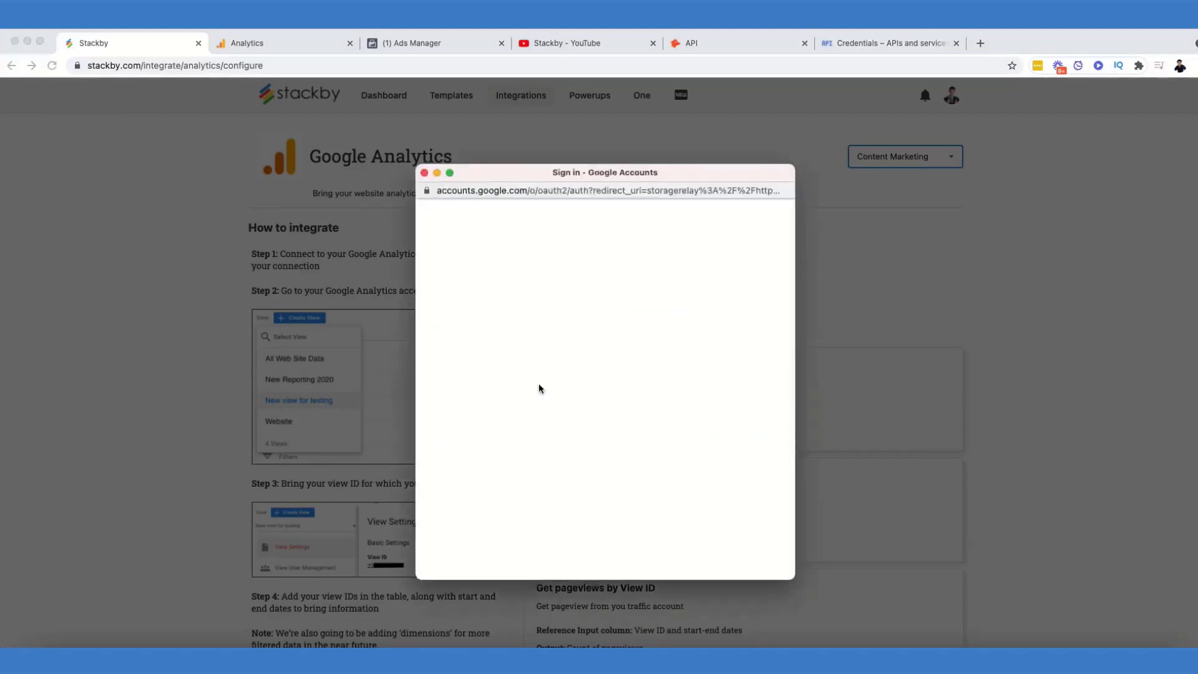
{"action": "left_click_drag", "start_coordinate": [633, 181], "coordinate": [639, 135]}
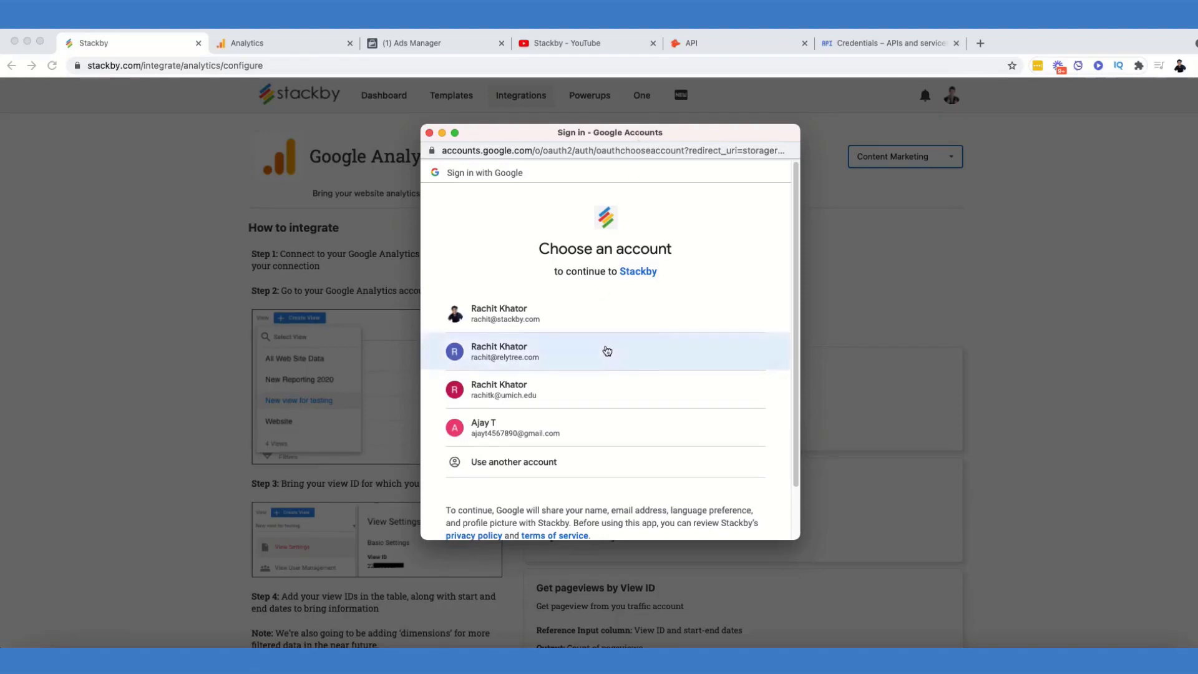
{"action": "left_click", "coordinate": [544, 311]}
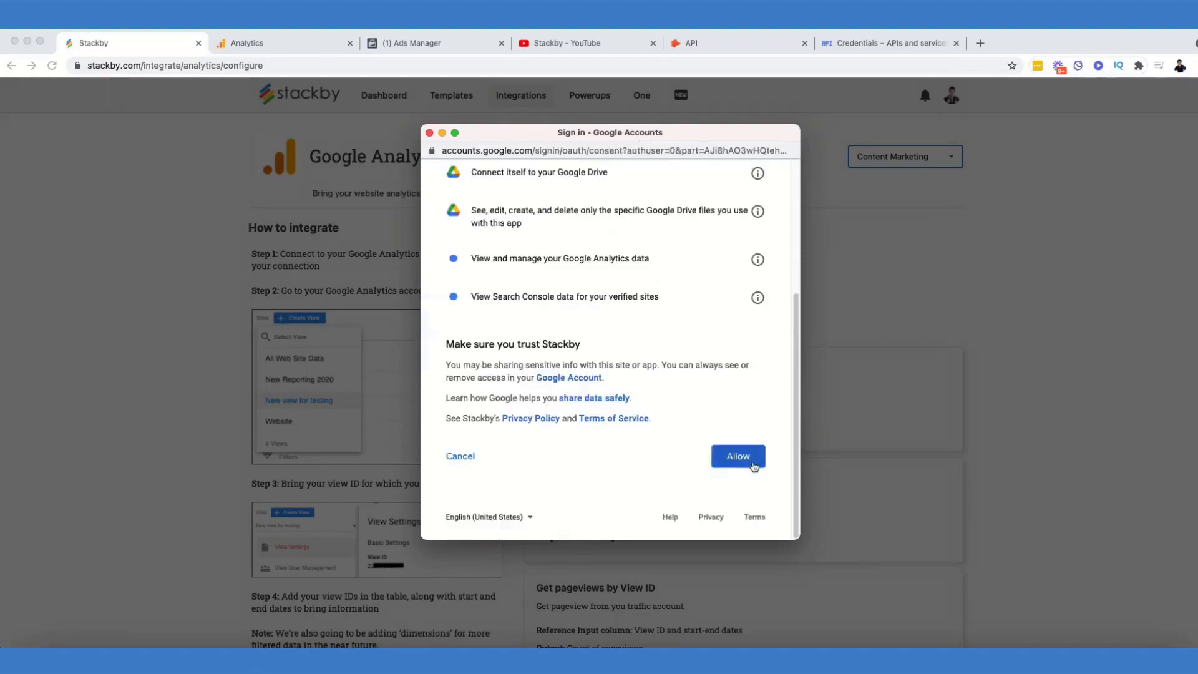
{"action": "left_click", "coordinate": [744, 457]}
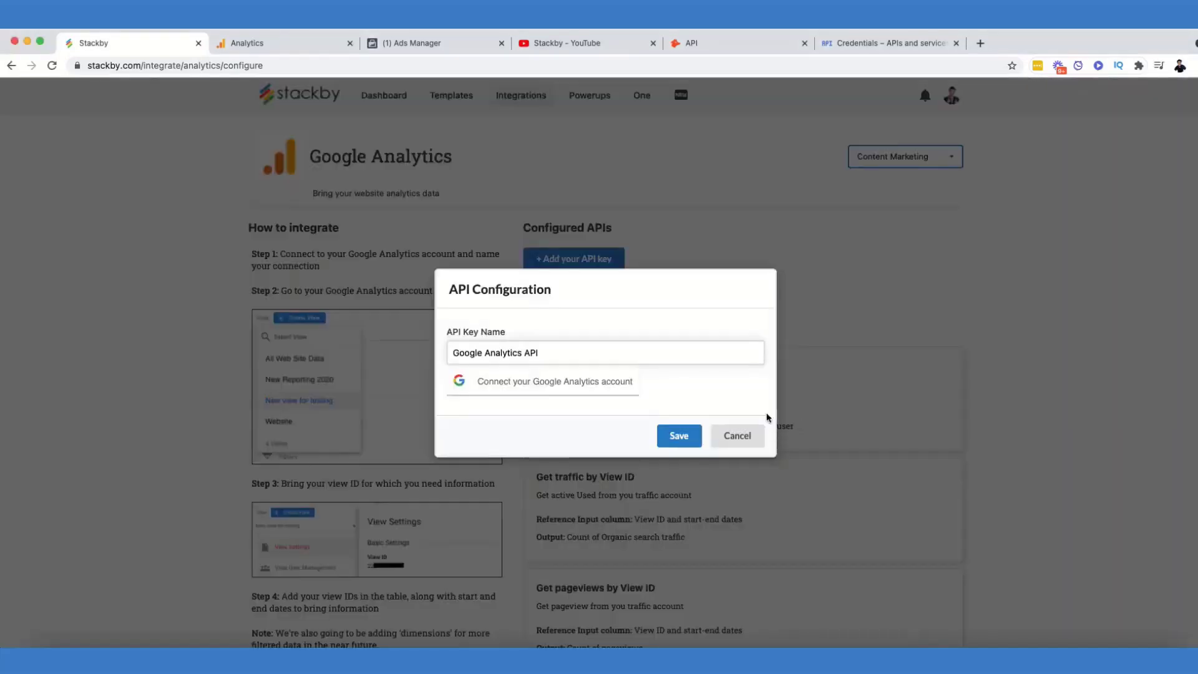
{"action": "left_click", "coordinate": [679, 435]}
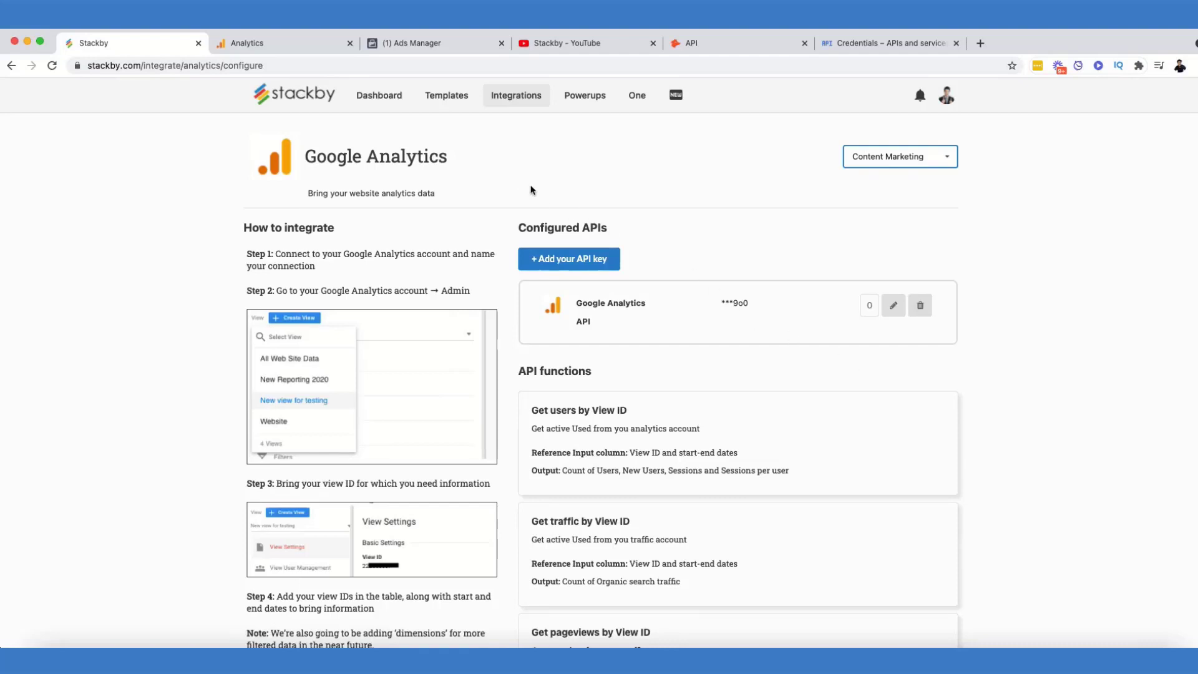
- Open the YouTube integration from the Social Media category and select the Content Marketing workspace for it
{"action": "left_click", "coordinate": [513, 101]}
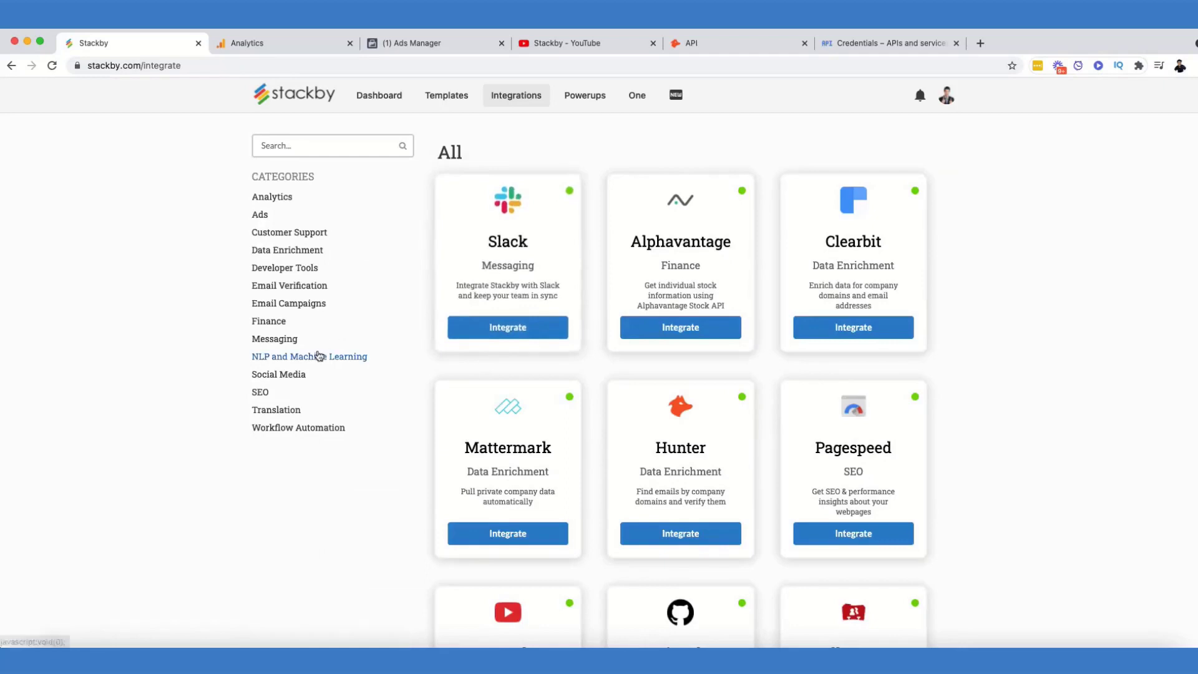
{"action": "left_click", "coordinate": [281, 376]}
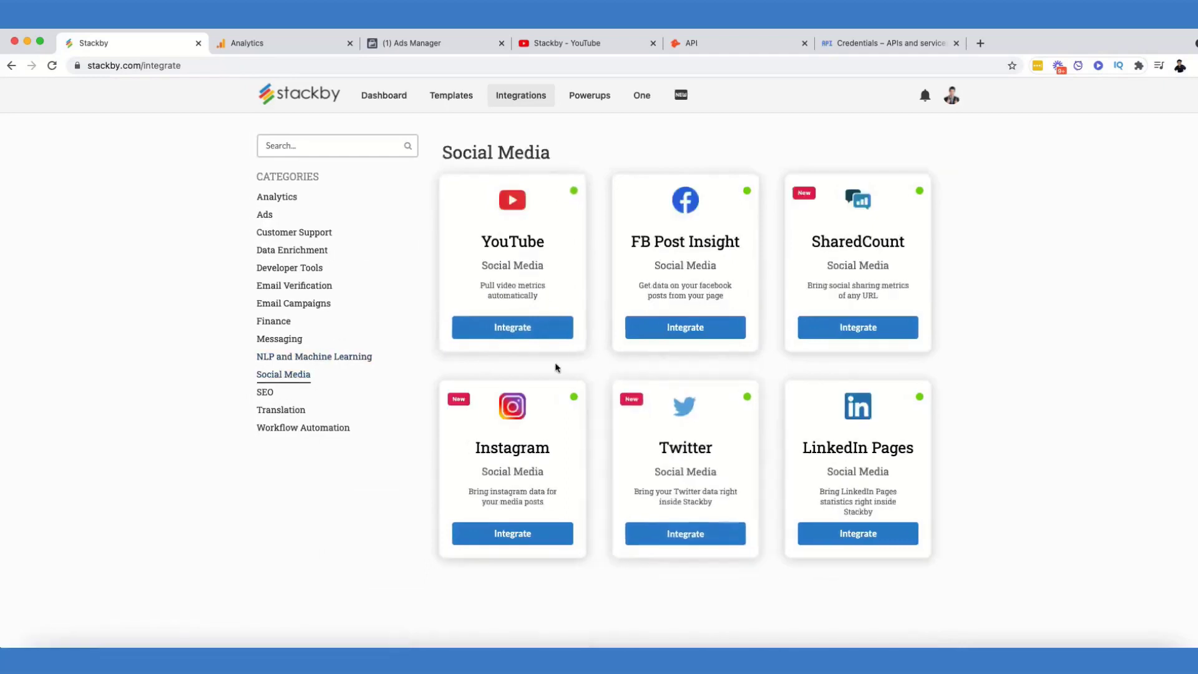
{"action": "left_click", "coordinate": [541, 331]}
{"action": "left_click", "coordinate": [899, 156]}
{"action": "left_click", "coordinate": [917, 230]}
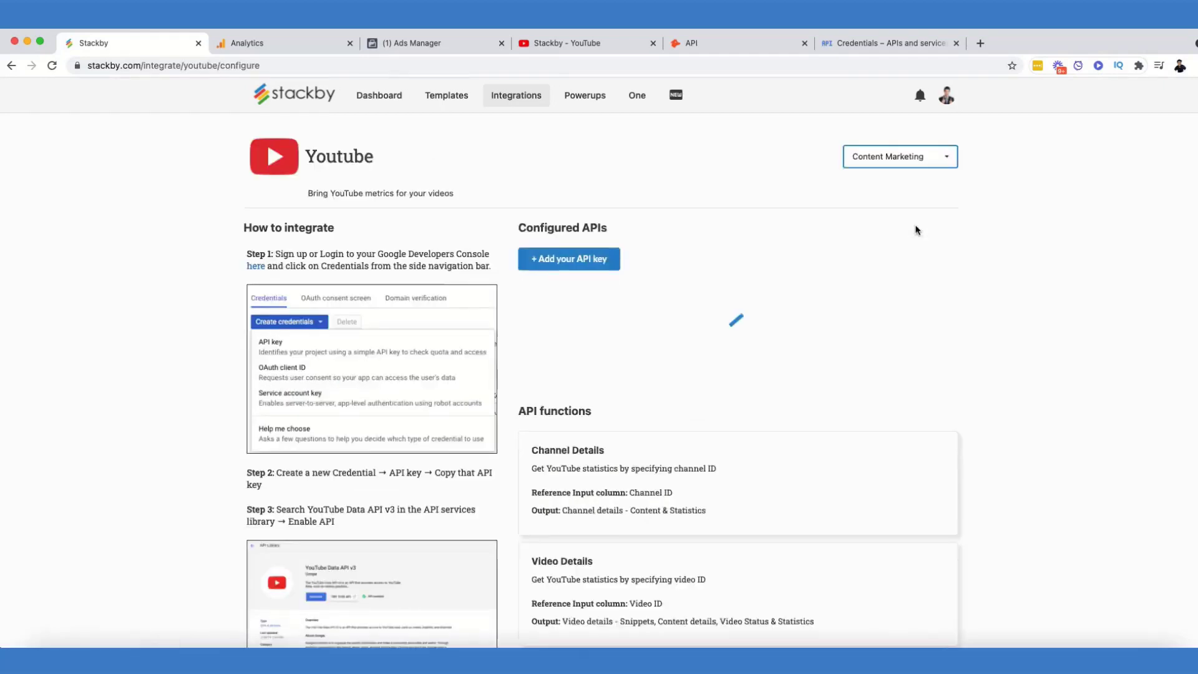
{"action": "left_click", "coordinate": [584, 264]}
{"action": "left_click", "coordinate": [542, 344]}
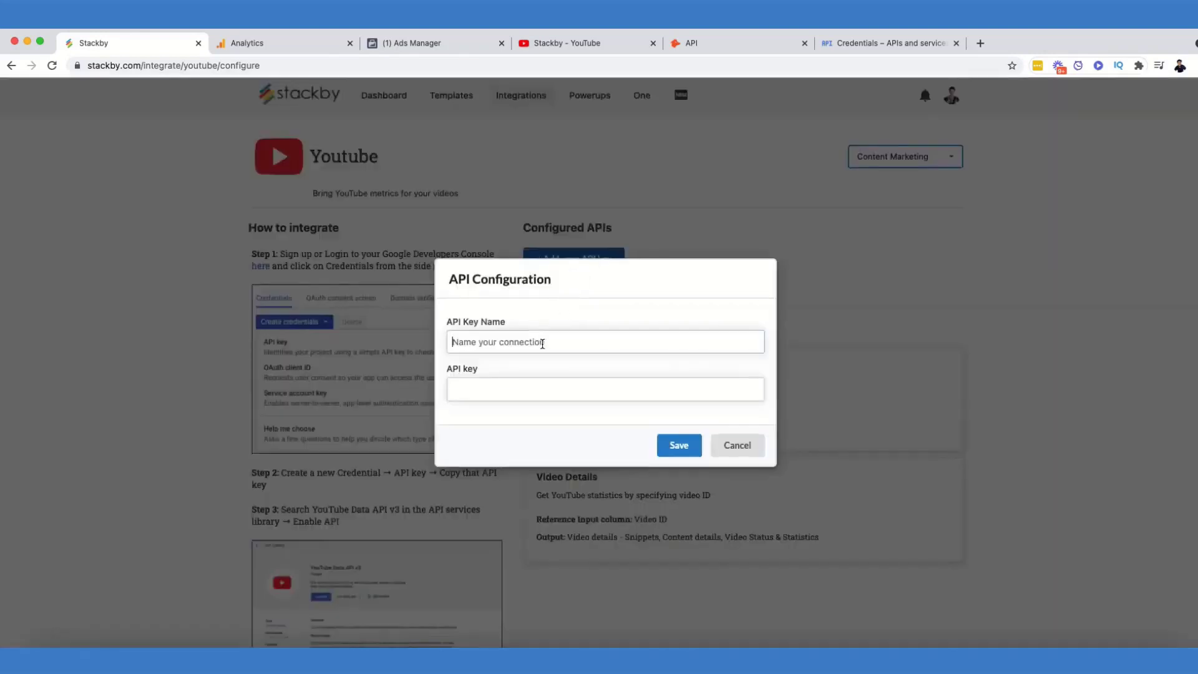
{"action": "left_click", "coordinate": [522, 387]}
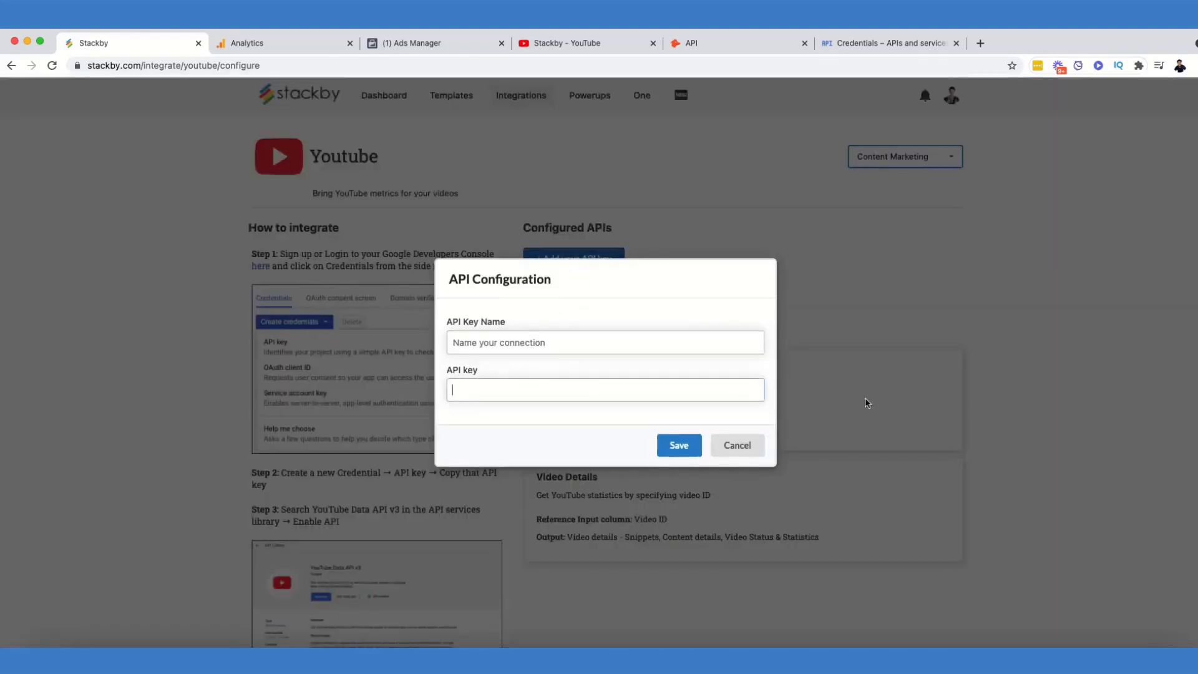
{"action": "left_click", "coordinate": [737, 445]}
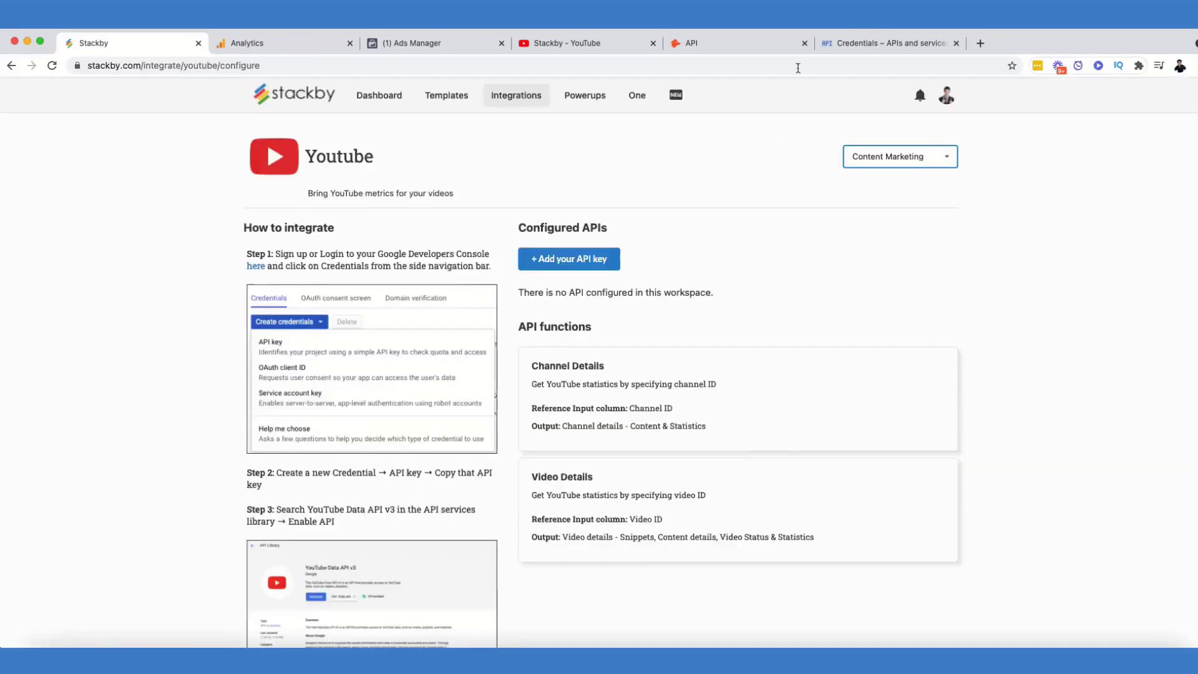
- Switch to the Google Cloud Platform credentials page, create a new API key and copy it
{"action": "left_click", "coordinate": [859, 43]}
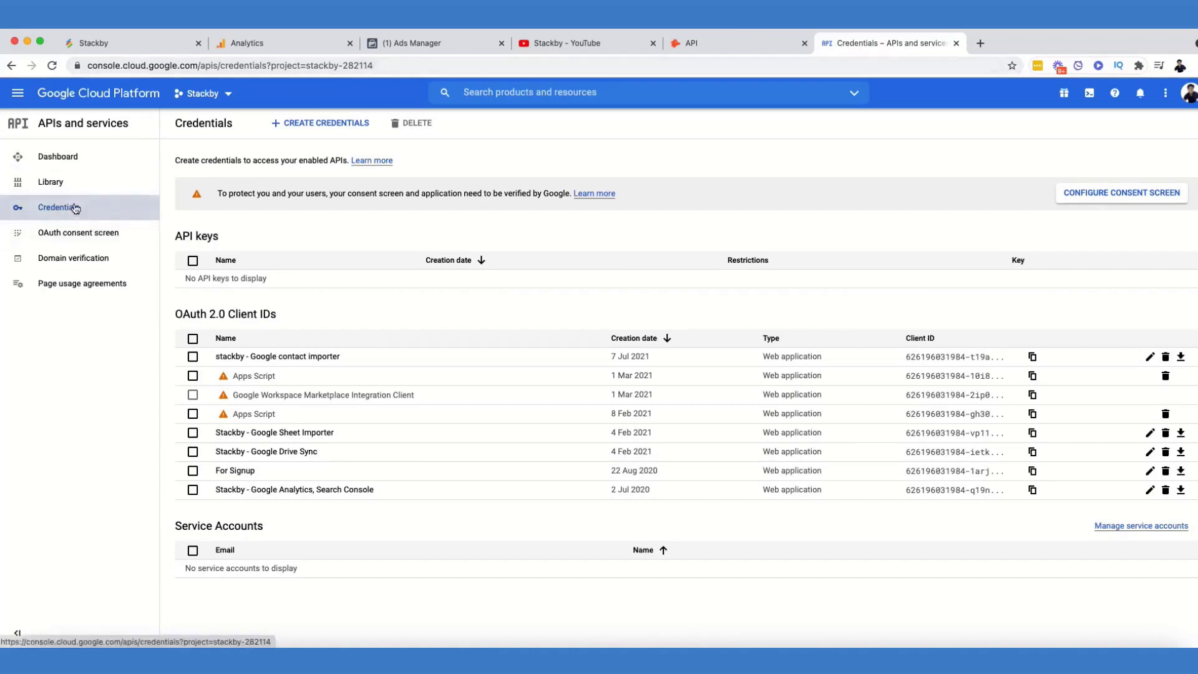
{"action": "left_click", "coordinate": [326, 123]}
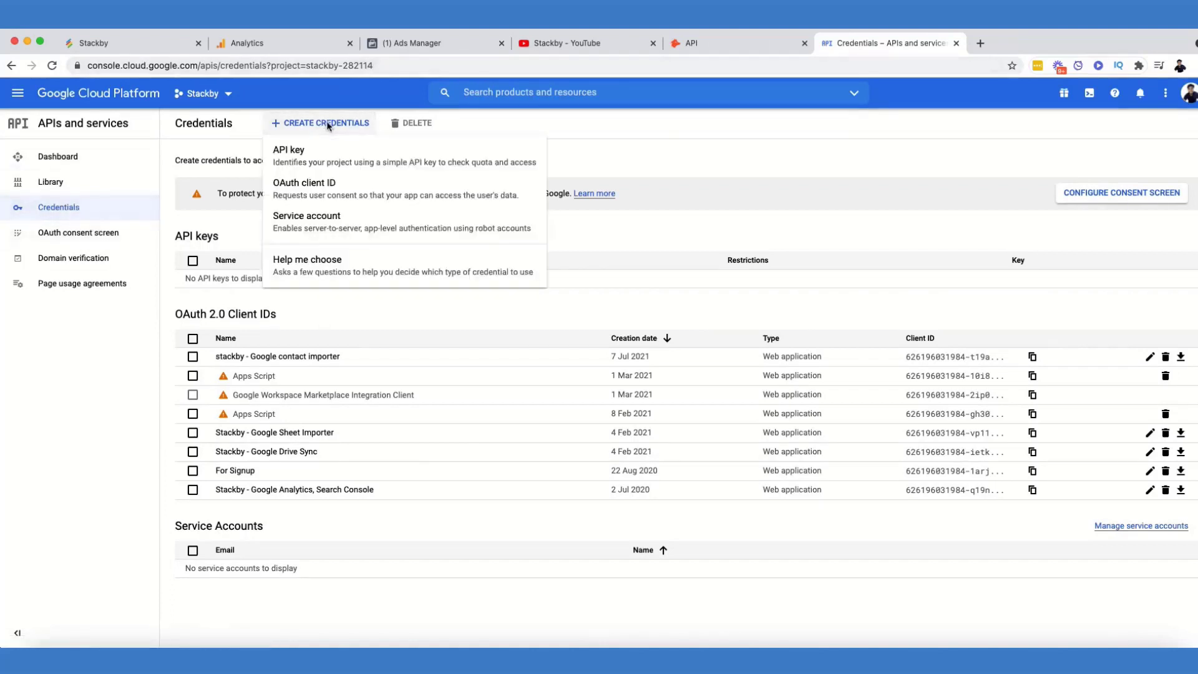
{"action": "left_click", "coordinate": [318, 156]}
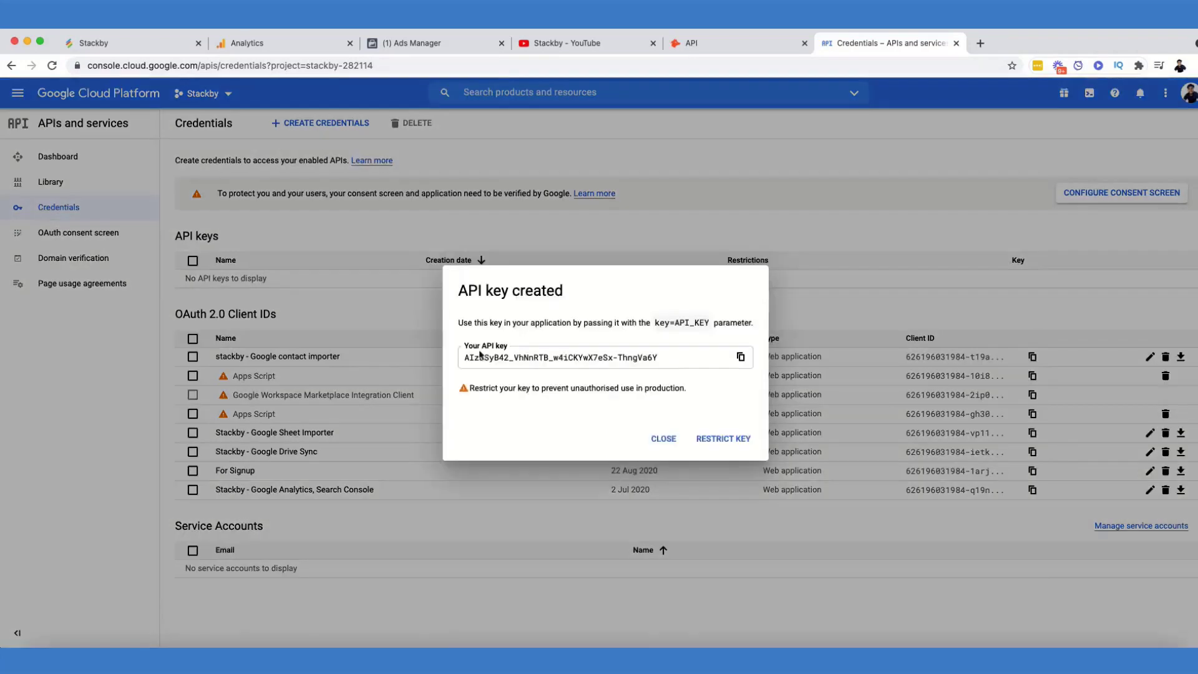
{"action": "left_click", "coordinate": [740, 358]}
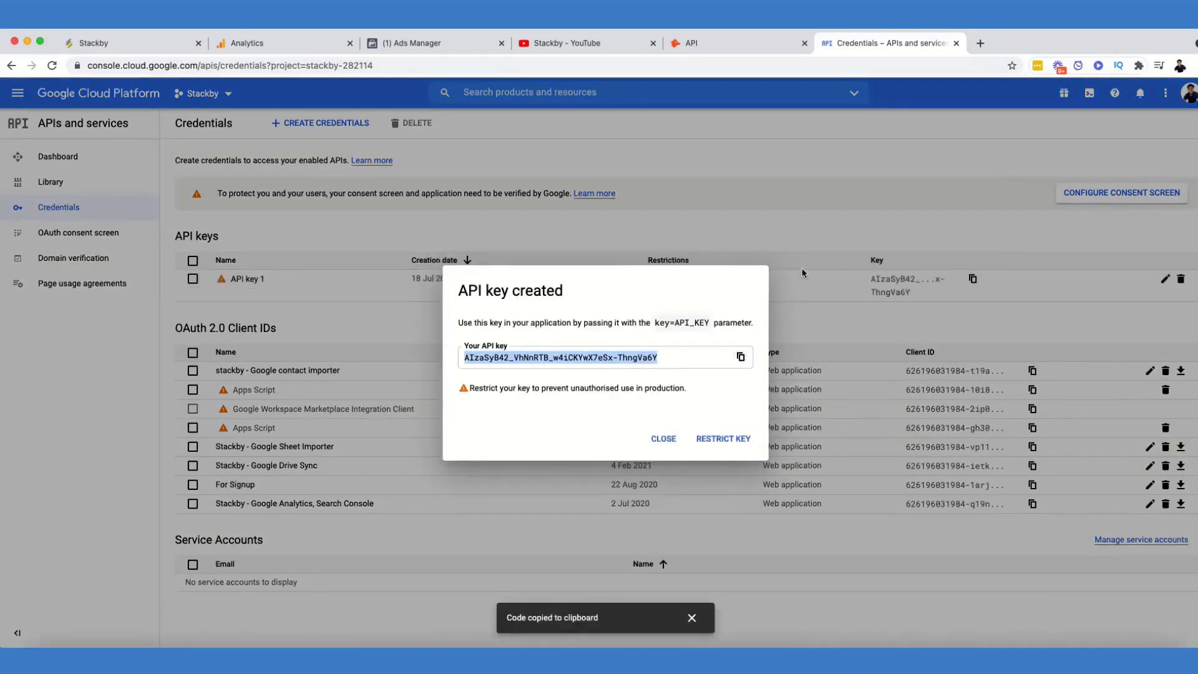
{"action": "left_click", "coordinate": [803, 224]}
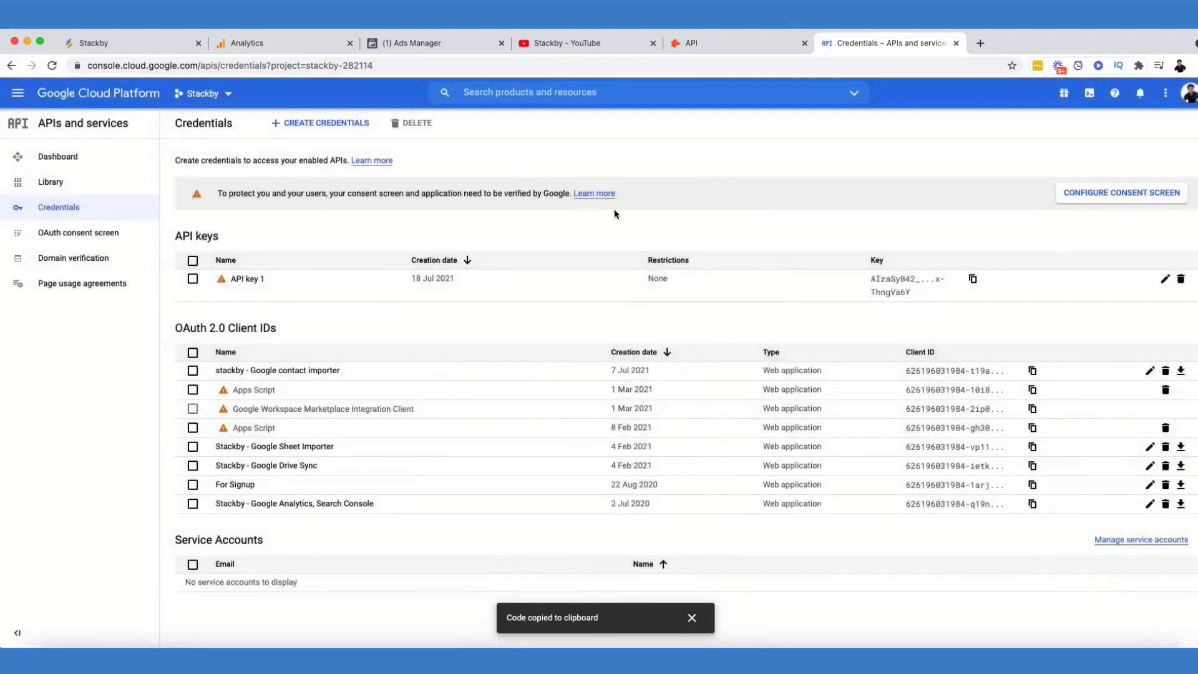
- Search the API Library for "Youtube", enable YouTube Data API v3, and return to Stackby's YouTube integration page
{"action": "left_click", "coordinate": [49, 181]}
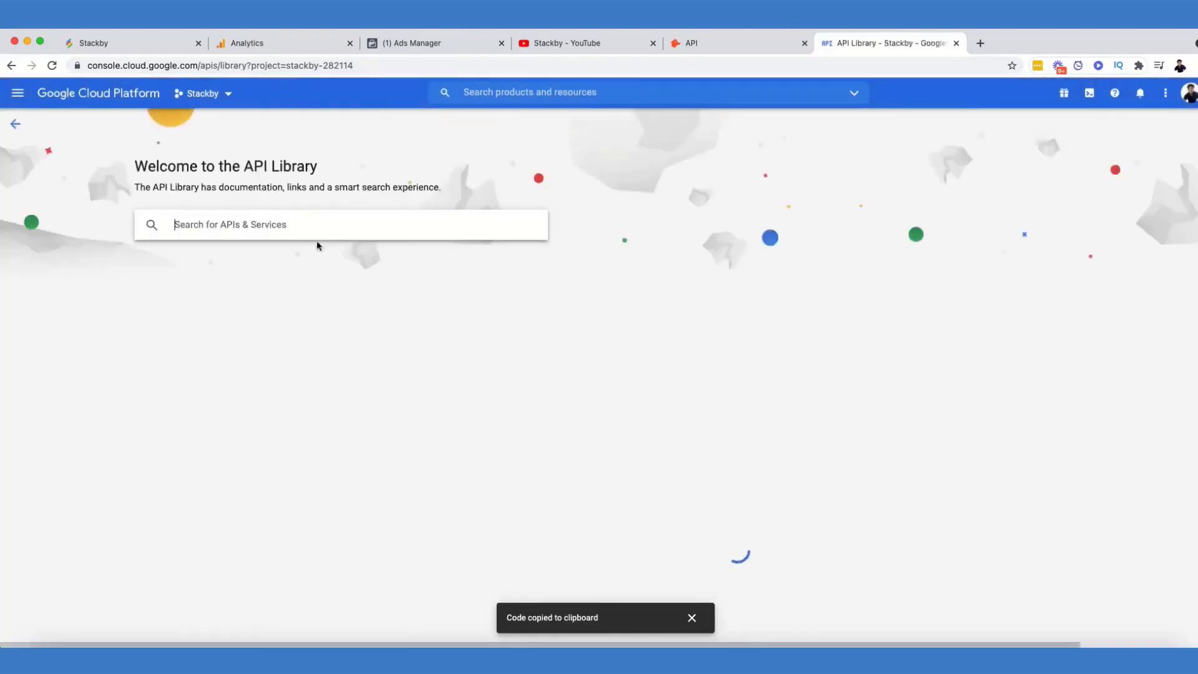
{"action": "type", "text": "Youtube"}
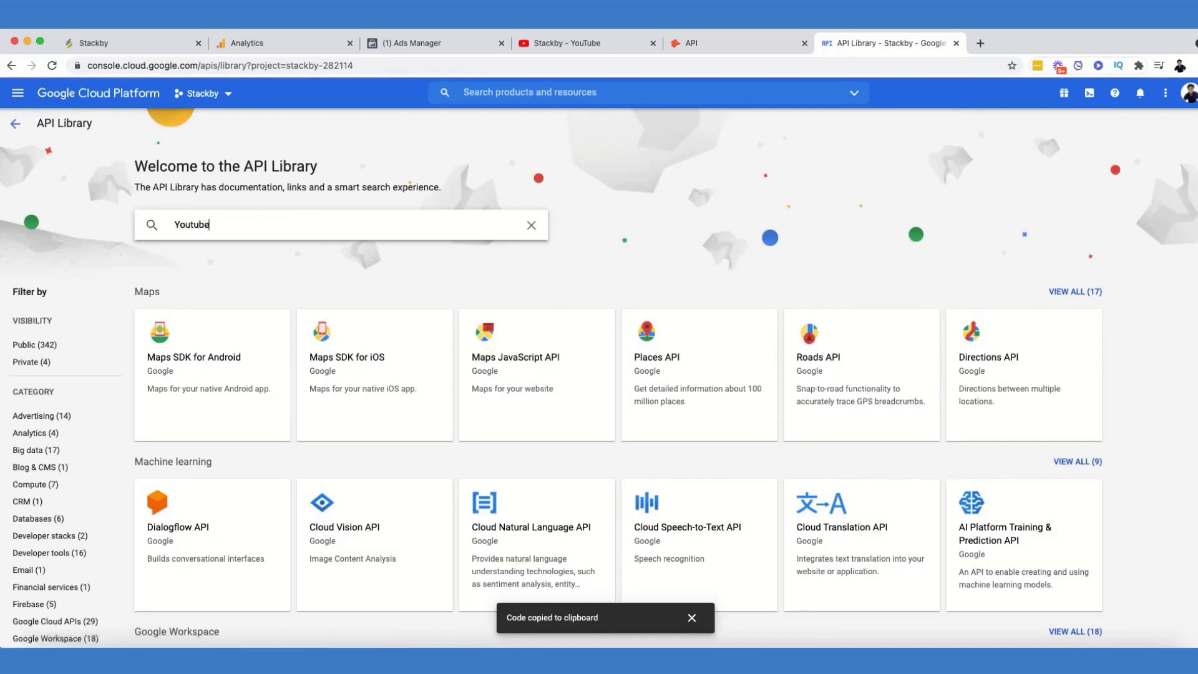
{"action": "key", "text": "Return"}
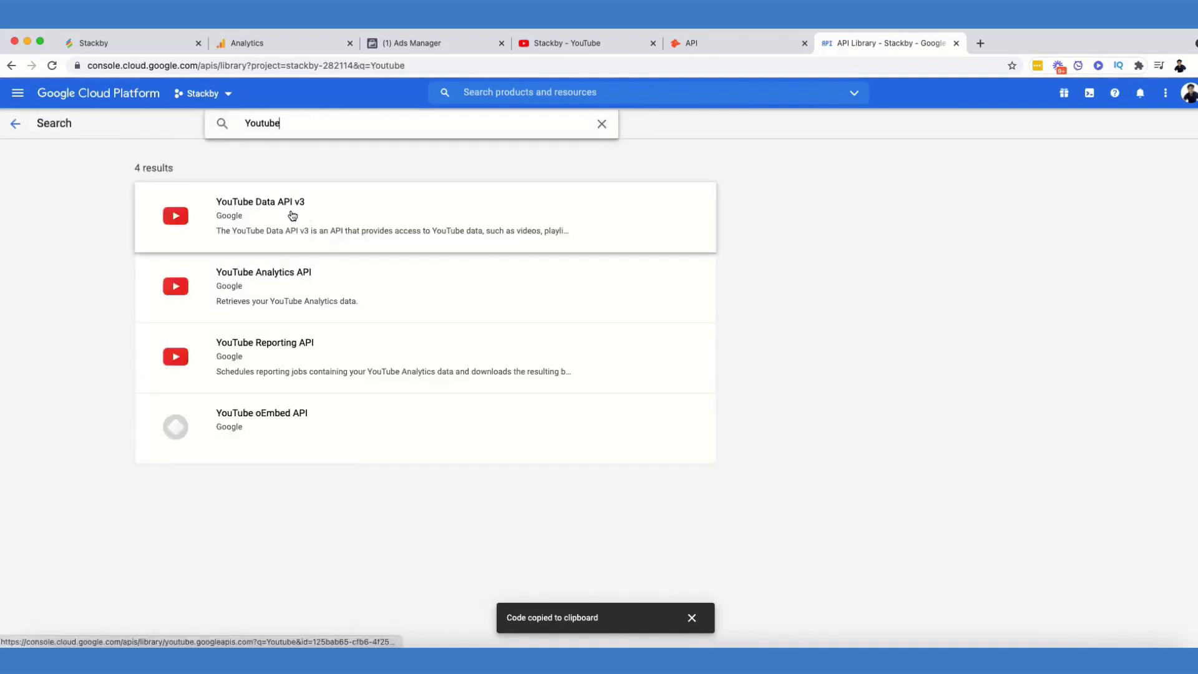
{"action": "left_click", "coordinate": [294, 215]}
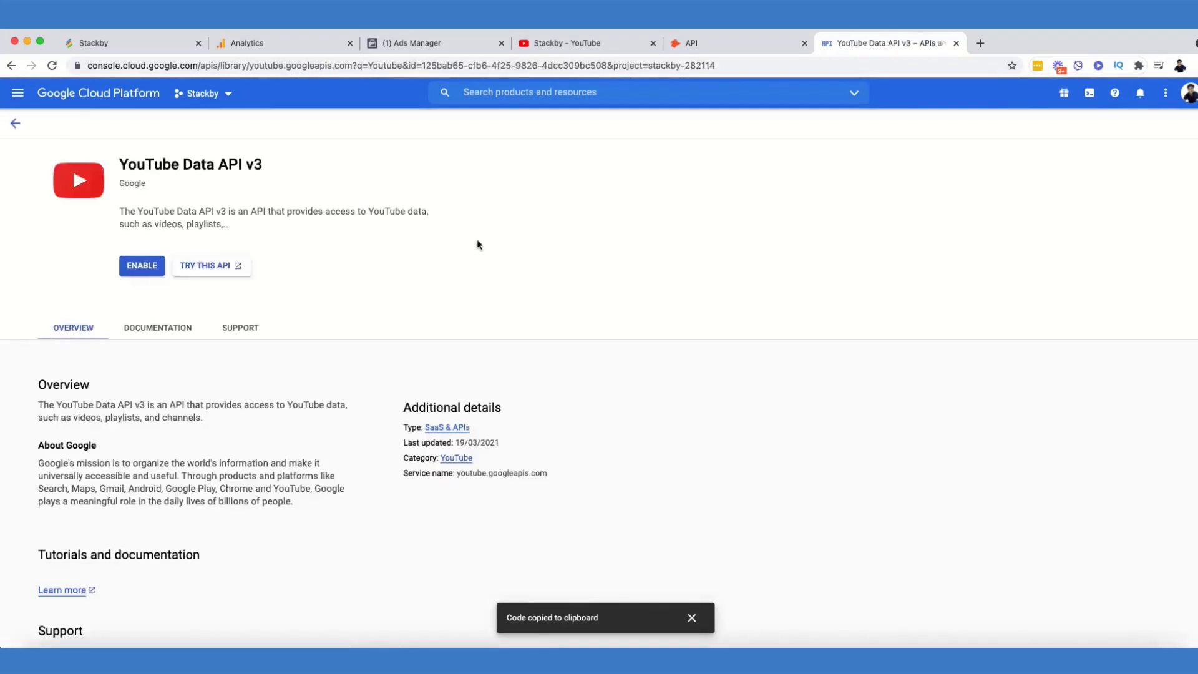
{"action": "left_click", "coordinate": [156, 278]}
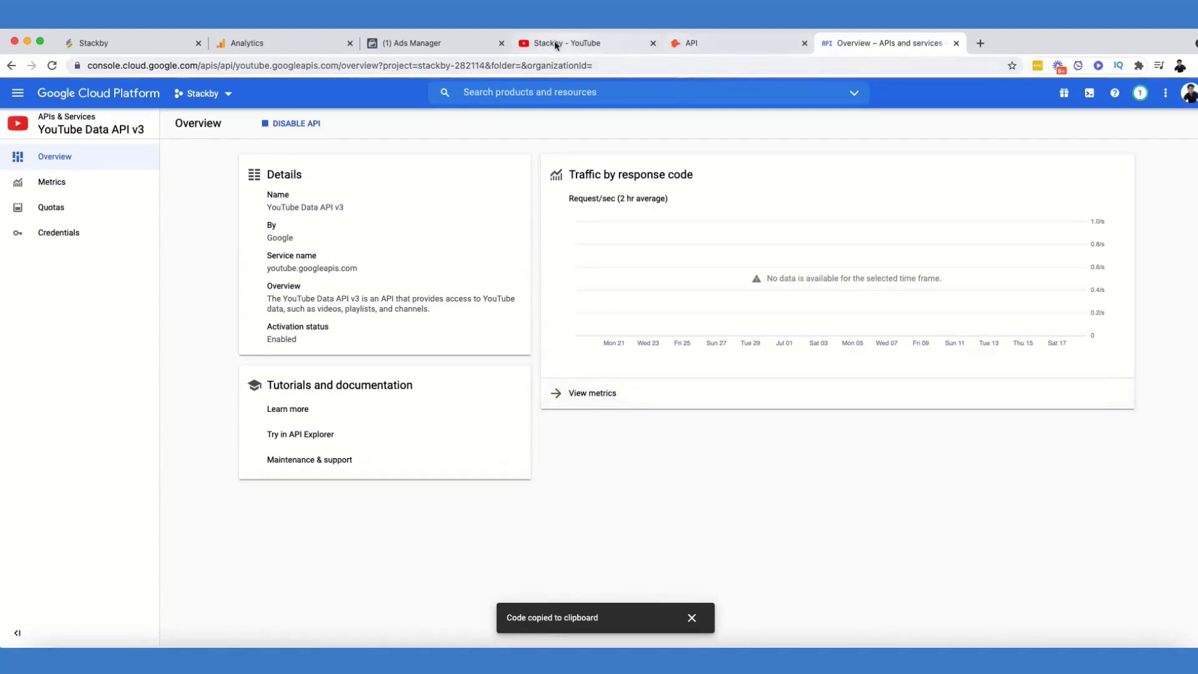
{"action": "left_click", "coordinate": [135, 42]}
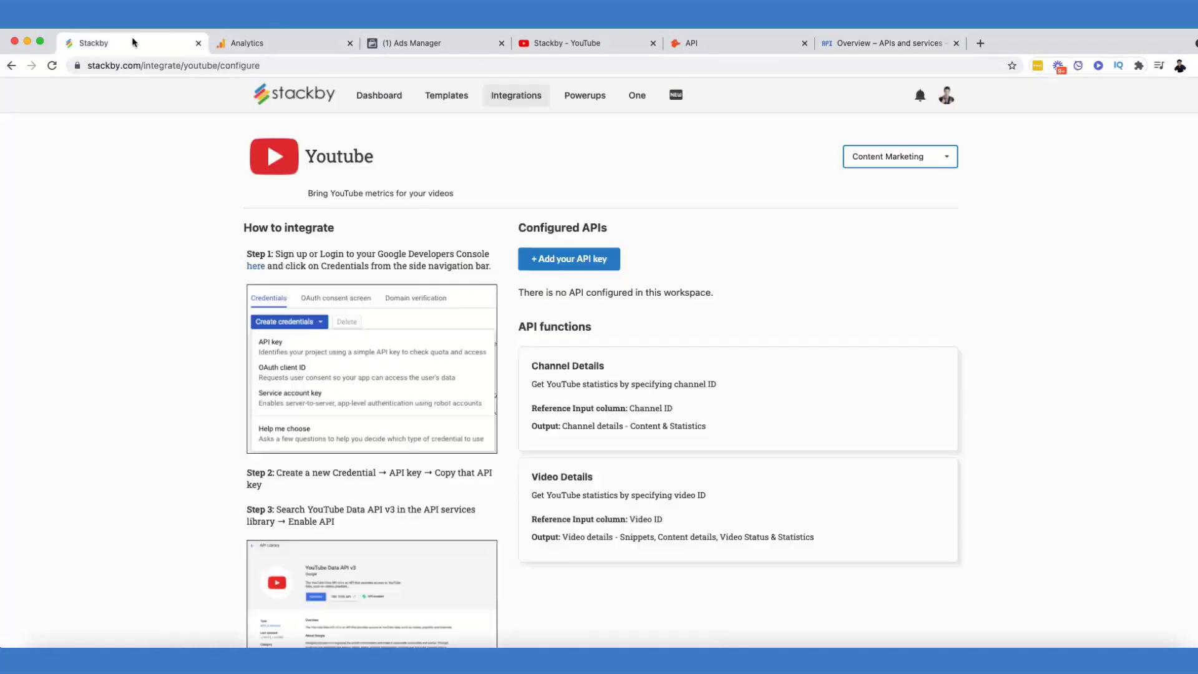
- Add a YouTube API configuration named "YouTube API Key", paste the copied API key into it, and save it
{"action": "left_click", "coordinate": [591, 269]}
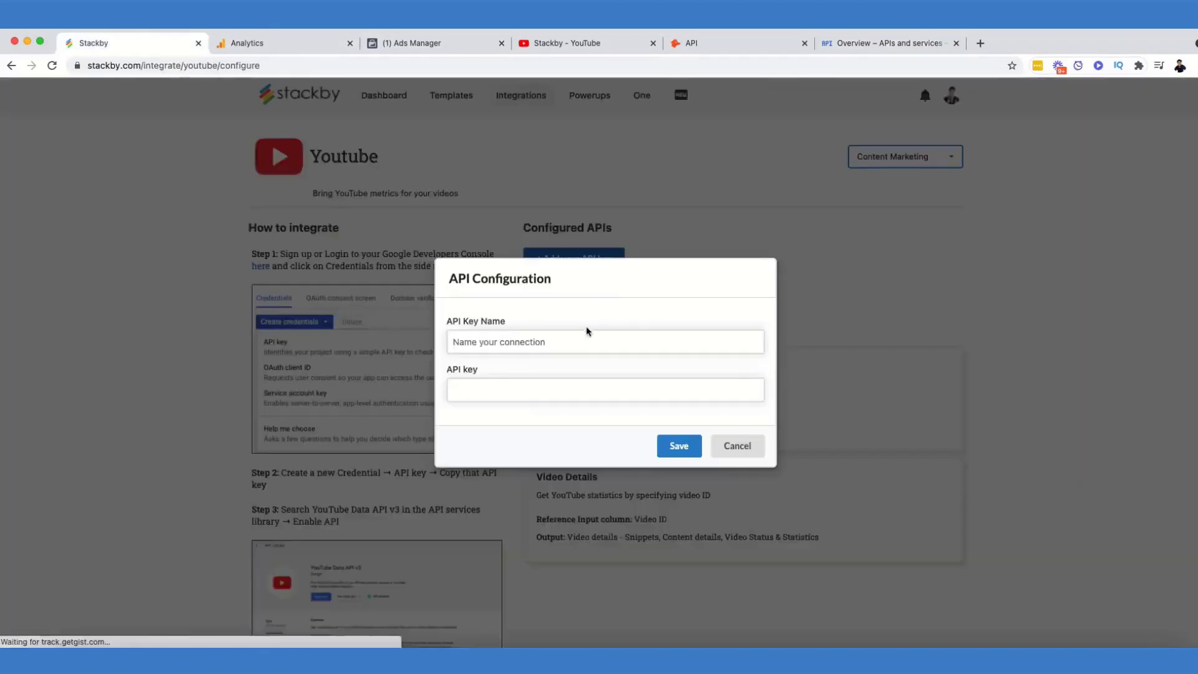
{"action": "left_click", "coordinate": [523, 396]}
{"action": "key", "text": "super+v"}
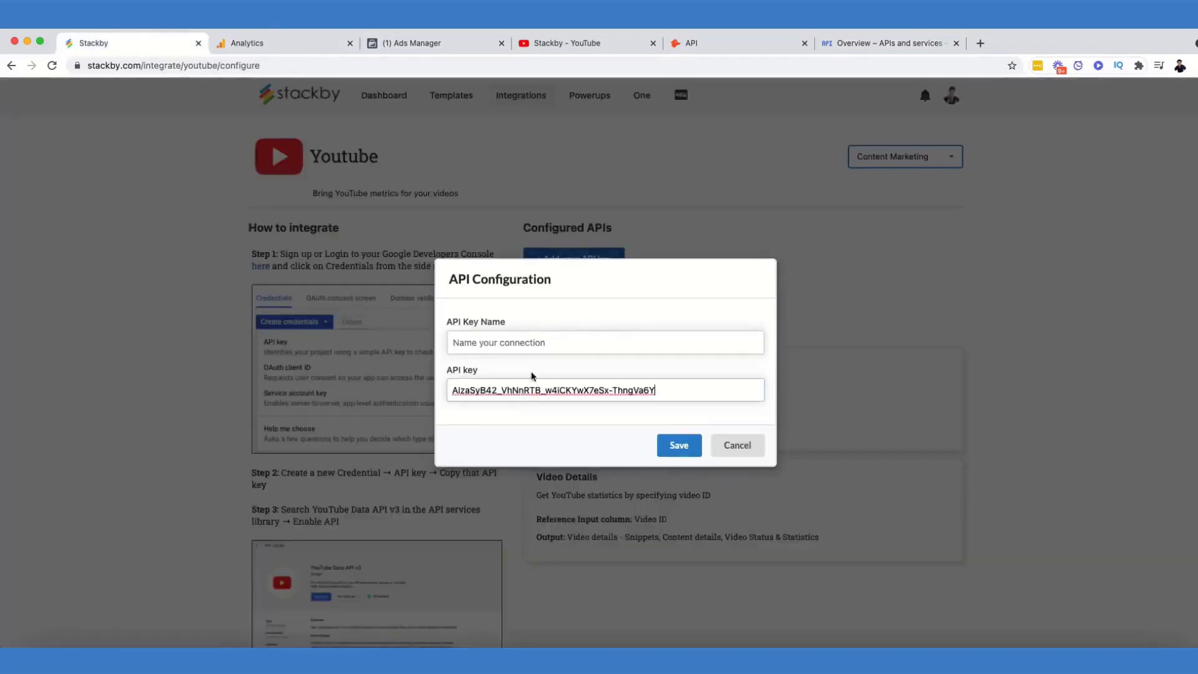
{"action": "left_click", "coordinate": [542, 343]}
{"action": "type", "text": "Y"}
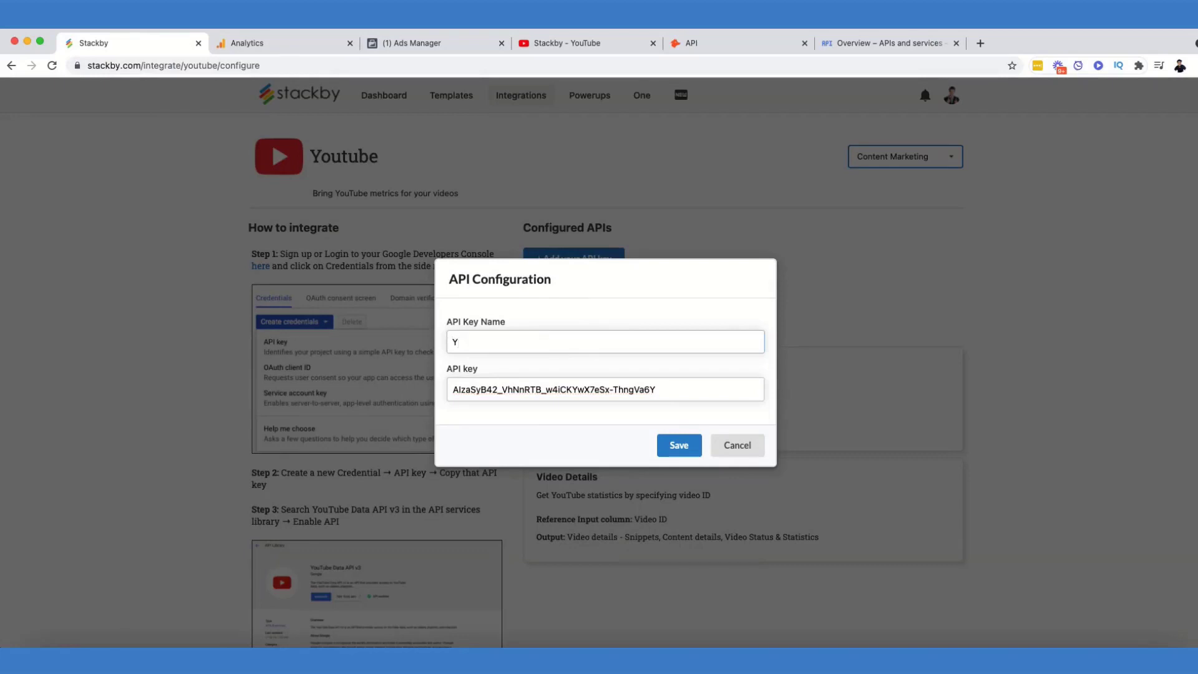
{"action": "type", "text": "ouTube API Key"}
{"action": "left_click", "coordinate": [679, 446]}
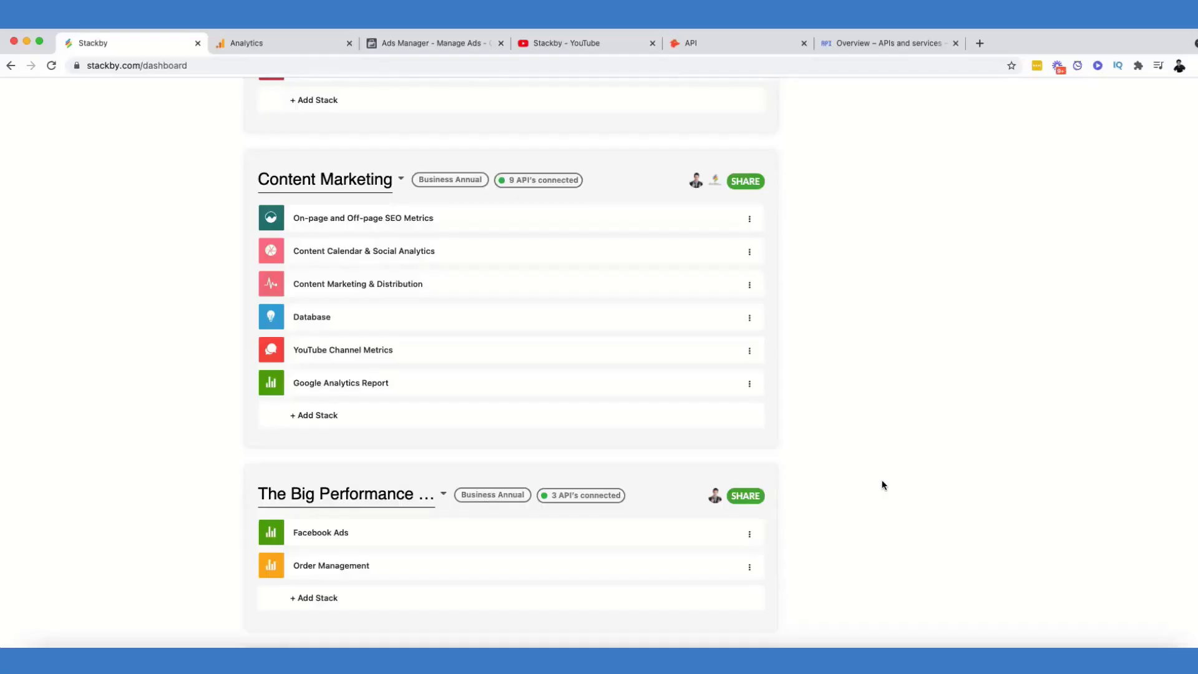
- Open the Google Analytics Report stack in the Content Marketing workspace and select the View ID cells of all four rows
{"action": "left_click", "coordinate": [426, 382]}
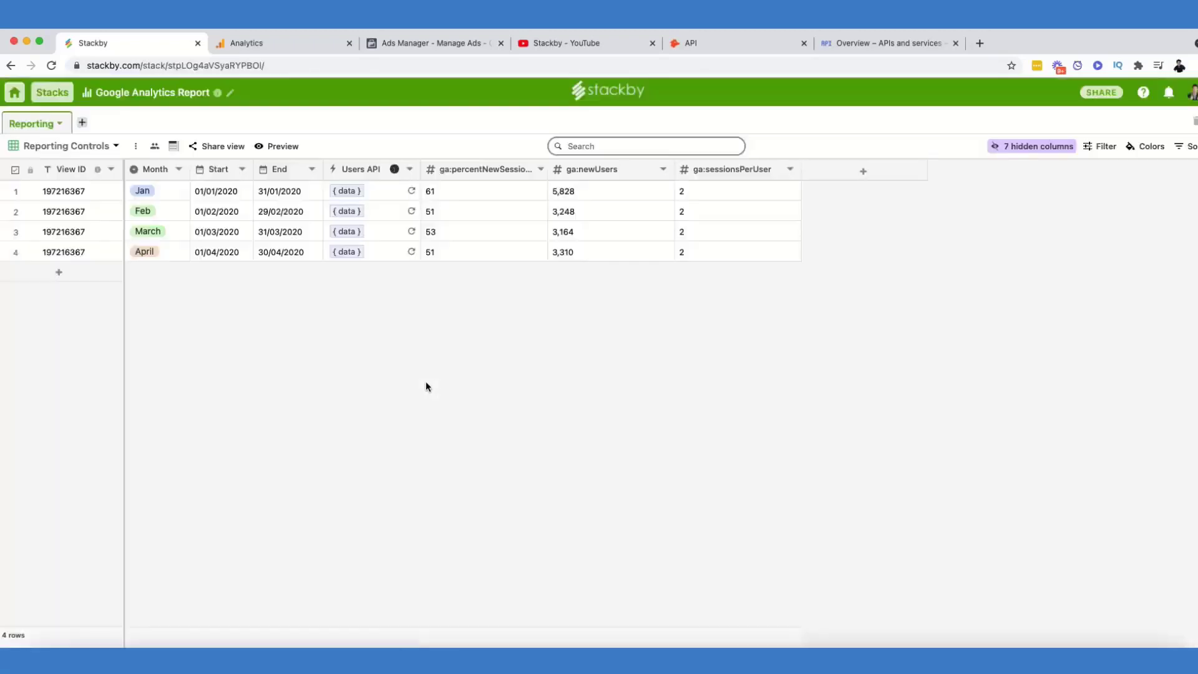
{"action": "left_click_drag", "start_coordinate": [93, 196], "coordinate": [96, 251]}
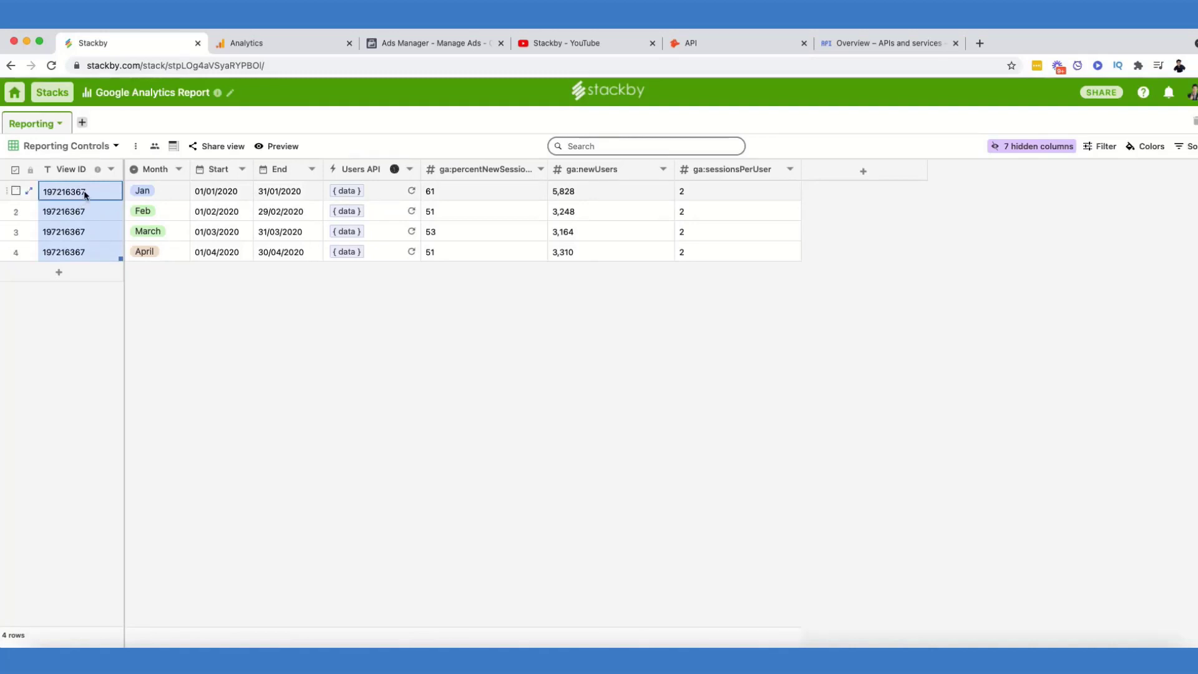
- Switch to Google Analytics and find the View ID in the settings of the New Reporting 2020 view
{"action": "left_click", "coordinate": [289, 48]}
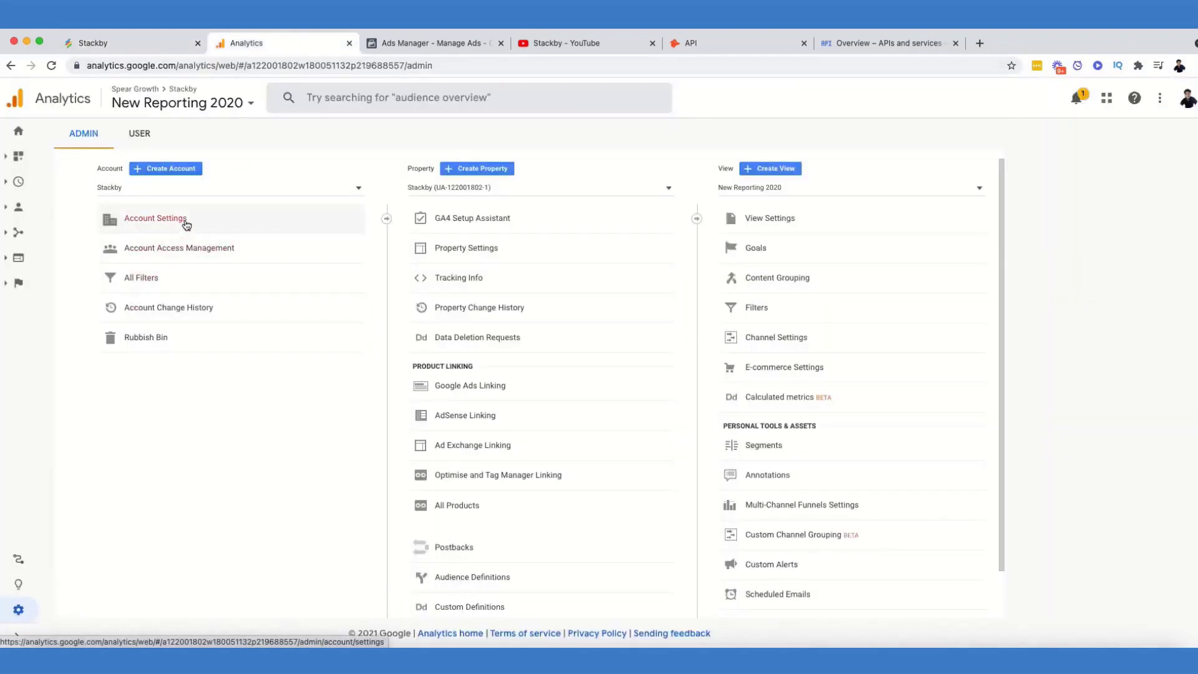
{"action": "left_click", "coordinate": [780, 225]}
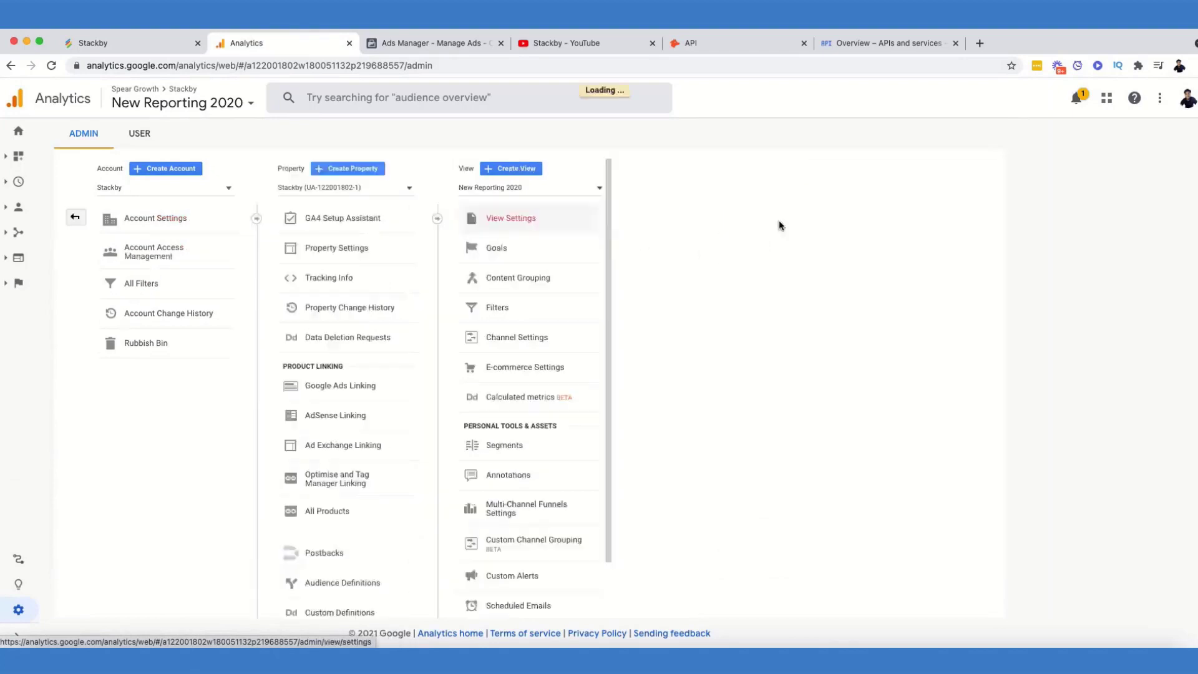
{"action": "double_click", "coordinate": [294, 245]}
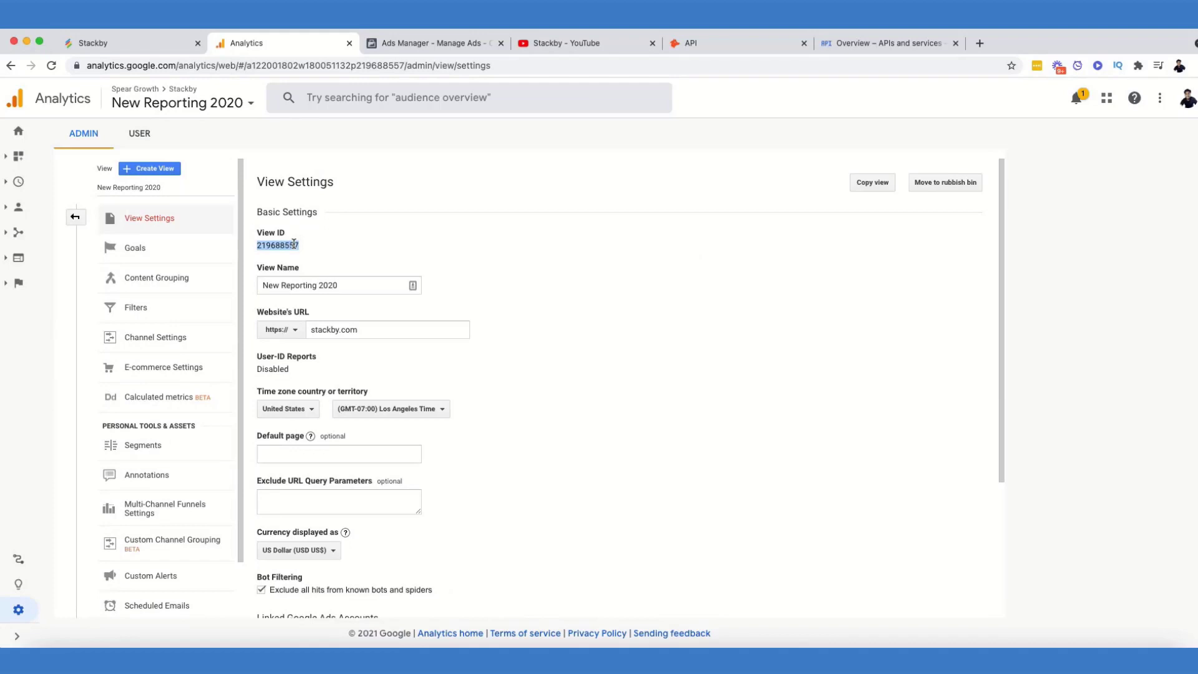
- Switch to Facebook Ads Manager and add the Campaign ID, Ad Set ID and Ad ID columns to the campaigns table
{"action": "left_click", "coordinate": [417, 44]}
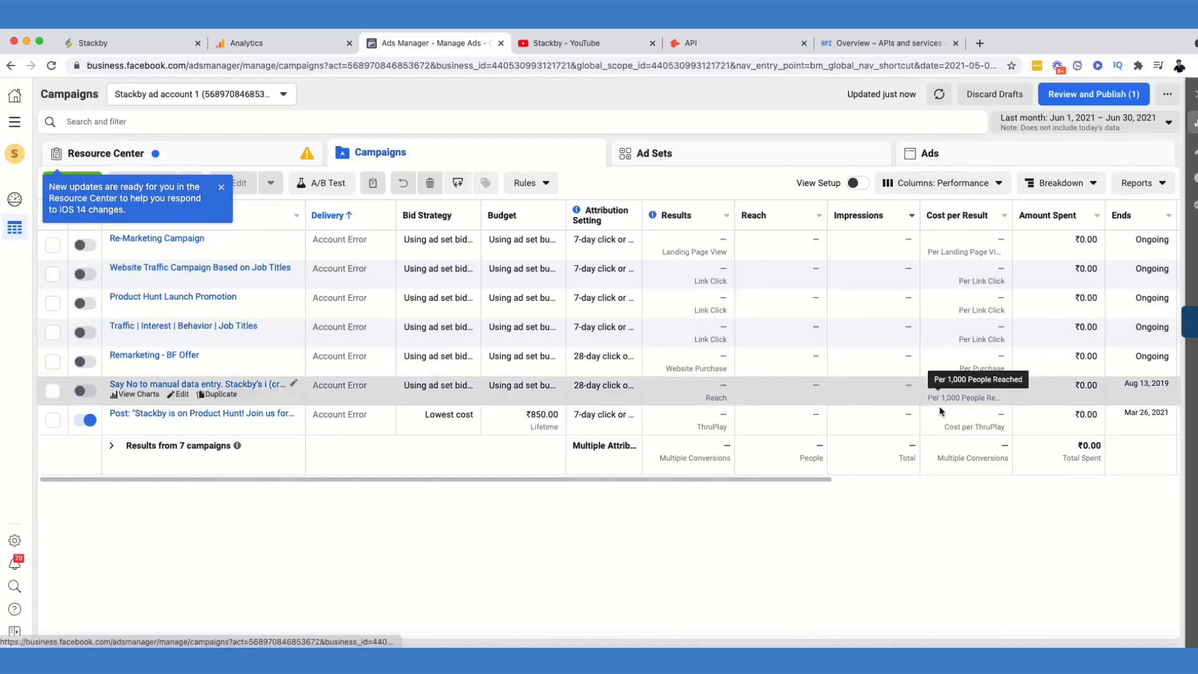
{"action": "left_click", "coordinate": [996, 184]}
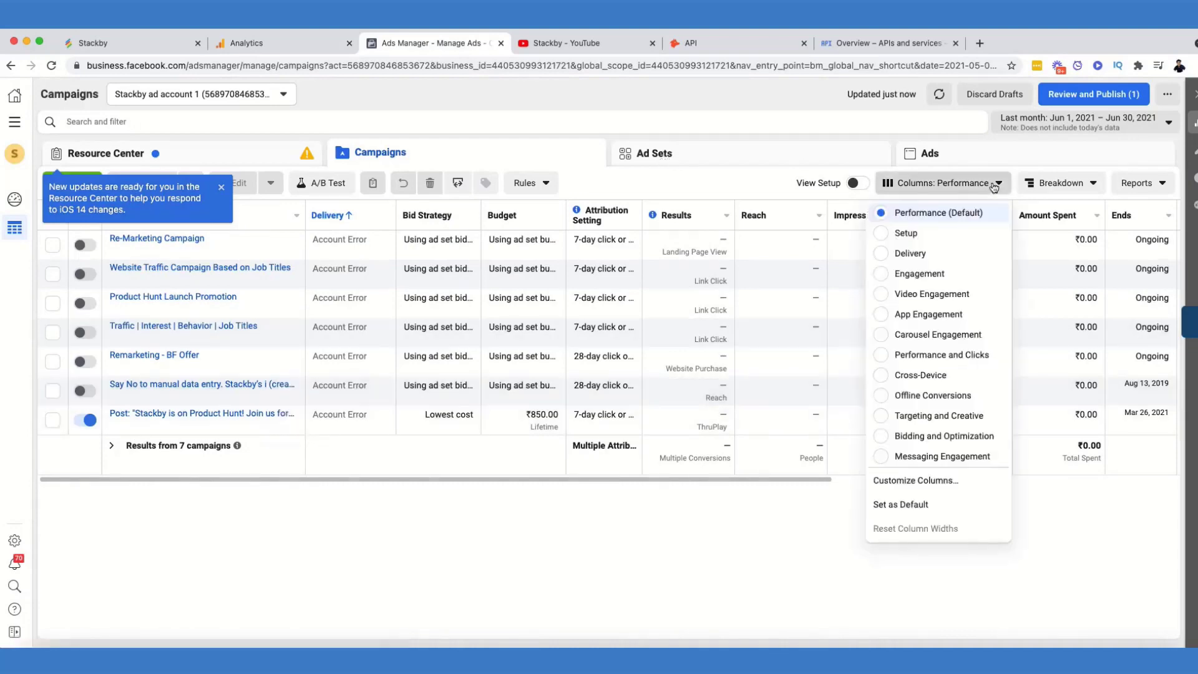
{"action": "left_click", "coordinate": [917, 480]}
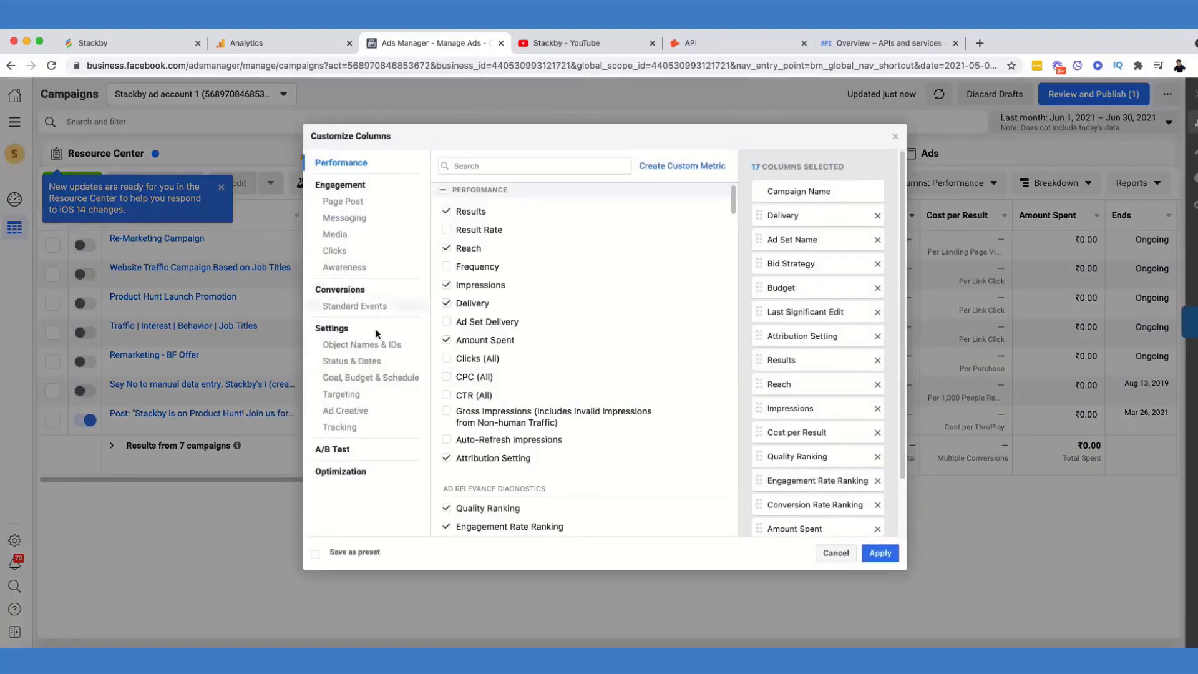
{"action": "left_click", "coordinate": [388, 344]}
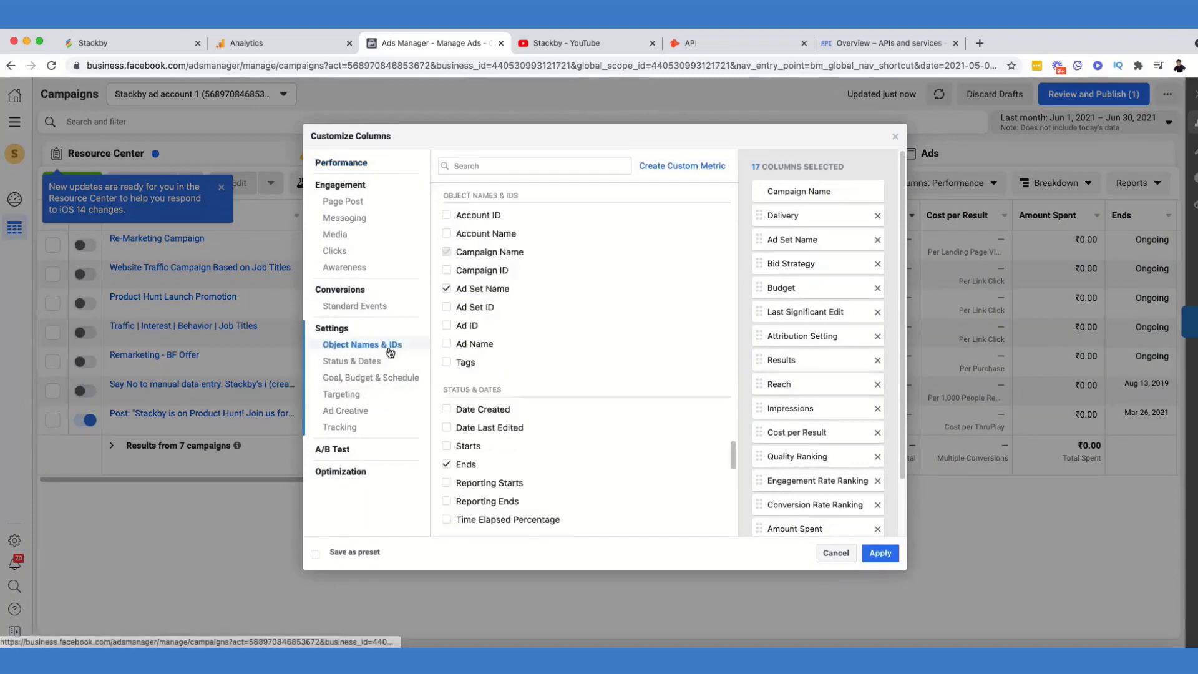
{"action": "left_click", "coordinate": [468, 270]}
{"action": "left_click", "coordinate": [463, 307]}
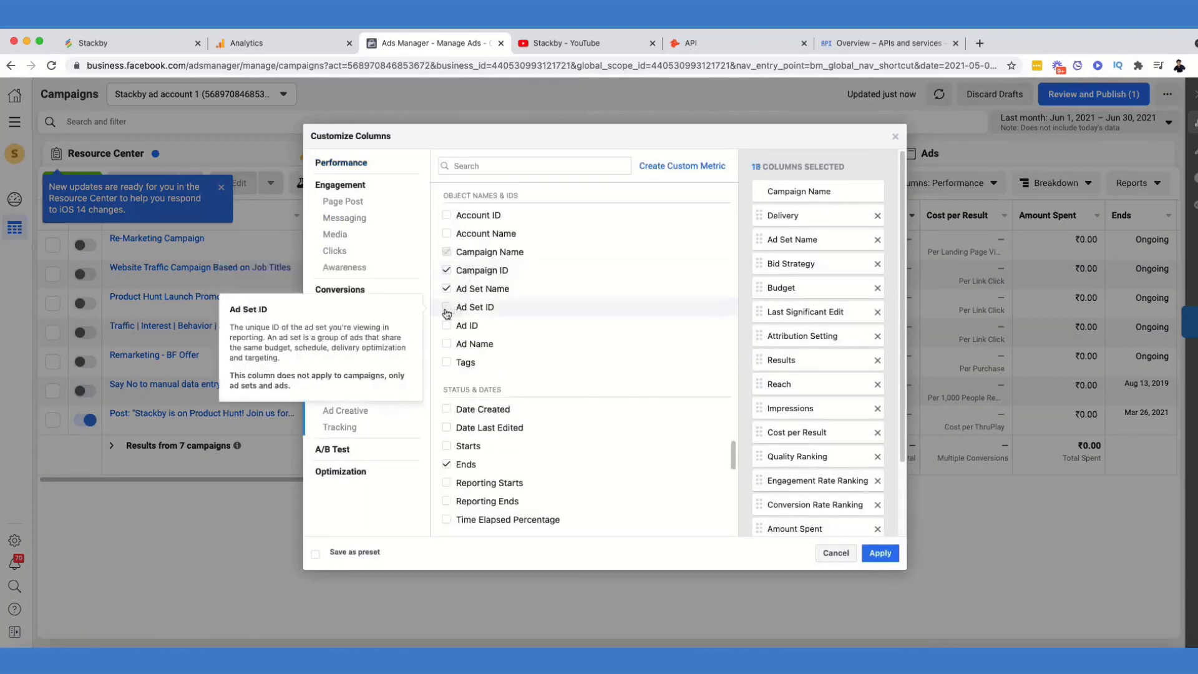
{"action": "left_click", "coordinate": [447, 326]}
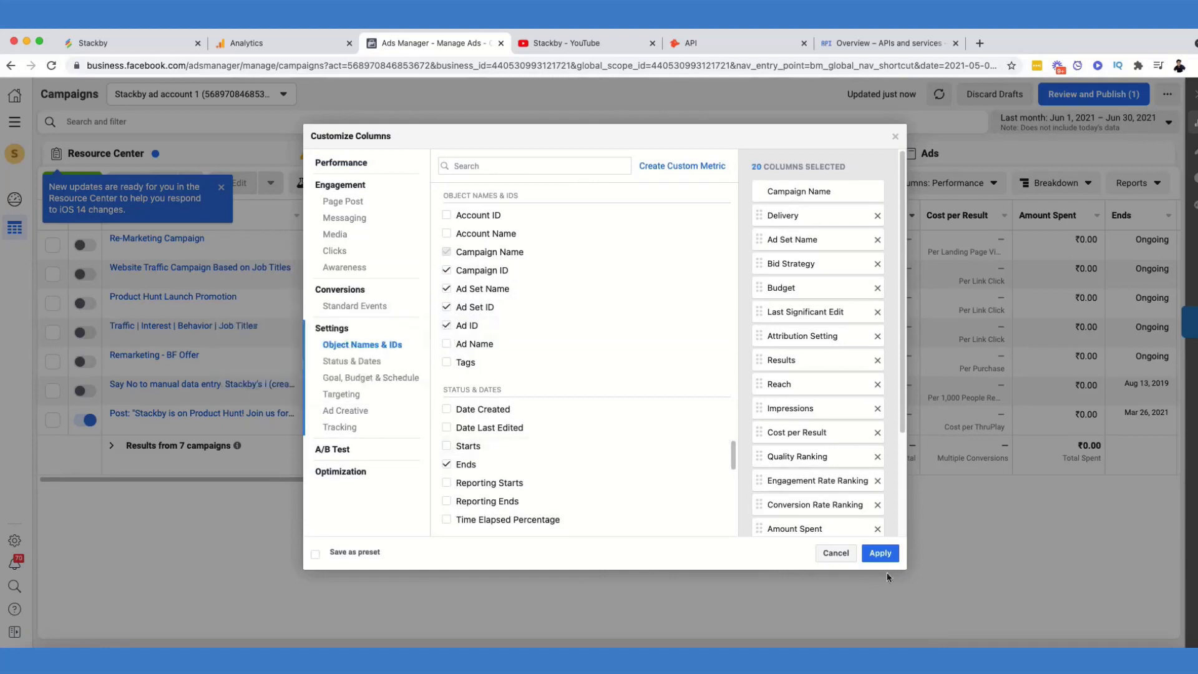
{"action": "left_click", "coordinate": [880, 553]}
{"action": "scroll", "coordinate": [800, 484], "scroll_direction": "right", "scroll_amount": 5}
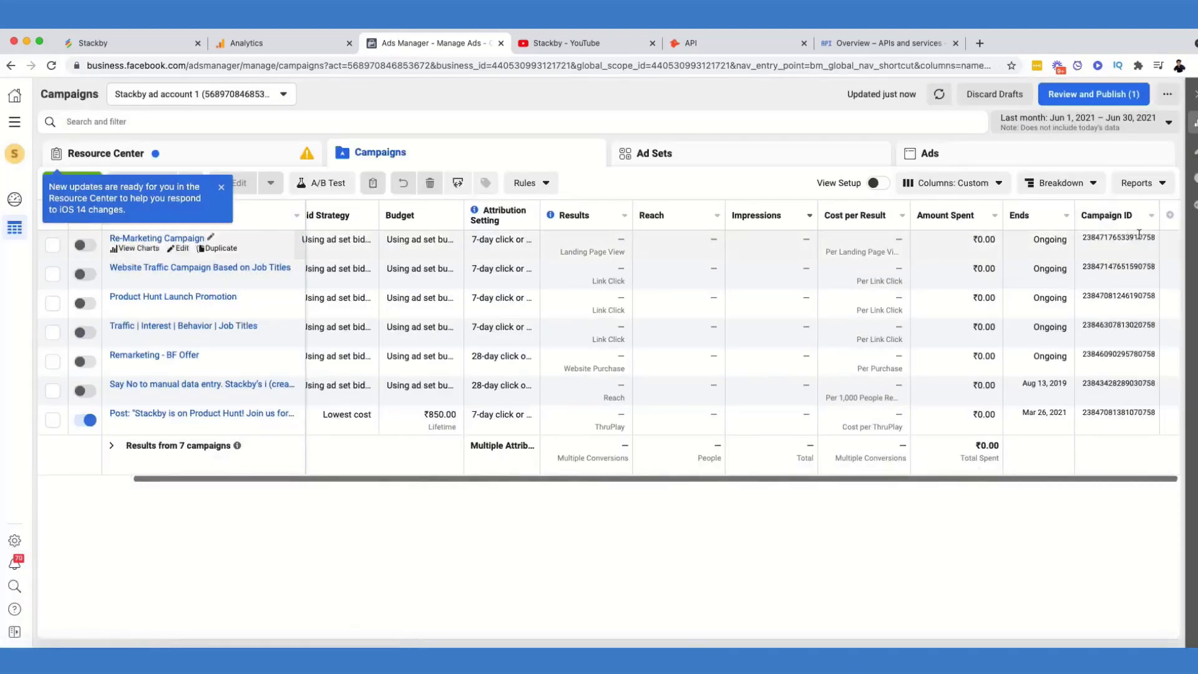
- Locate the channel ID in the Stackby YouTube channel's web address, and return to the Google Analytics Report stack
{"action": "left_click", "coordinate": [576, 45]}
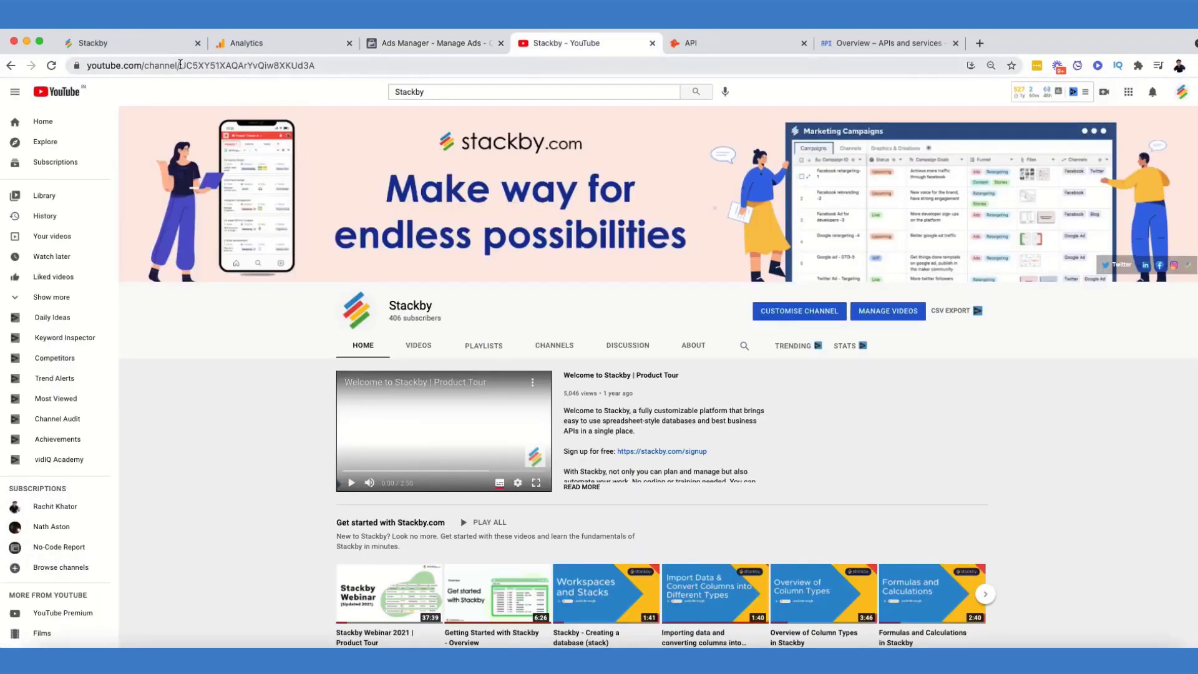
{"action": "left_click_drag", "start_coordinate": [179, 65], "coordinate": [335, 78]}
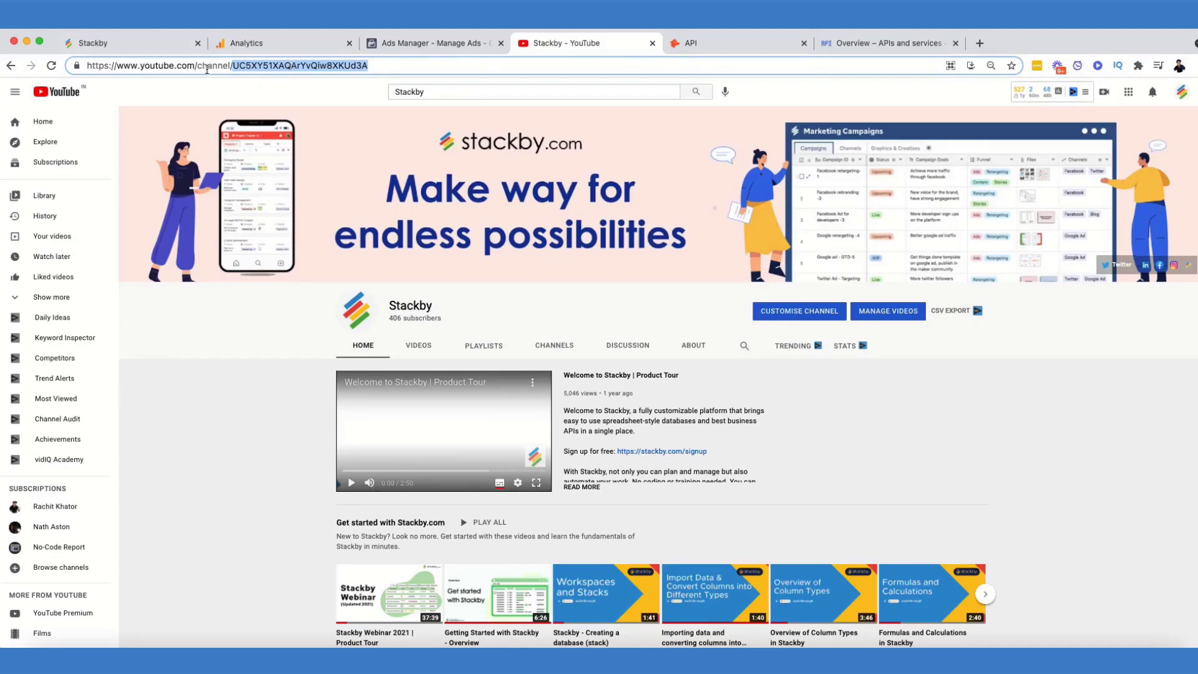
{"action": "left_click", "coordinate": [156, 42]}
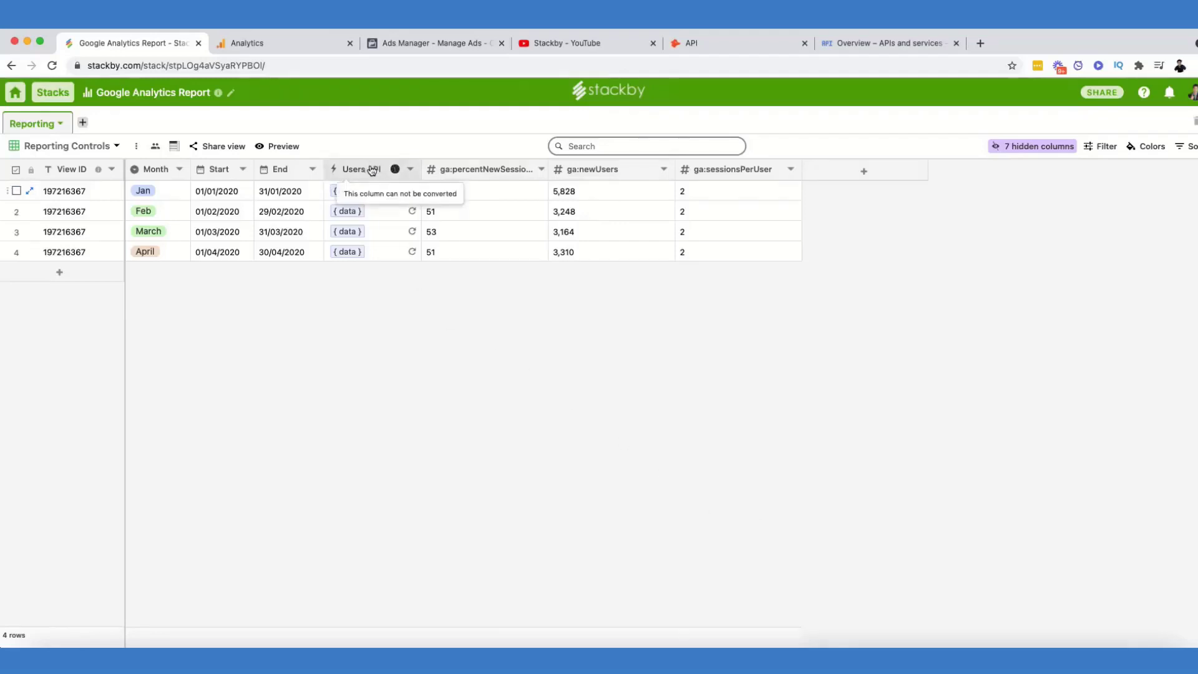
- Open the Users API column's settings and review its API connection and analytics service choices, keeping Get users by View ID
{"action": "double_click", "coordinate": [373, 170]}
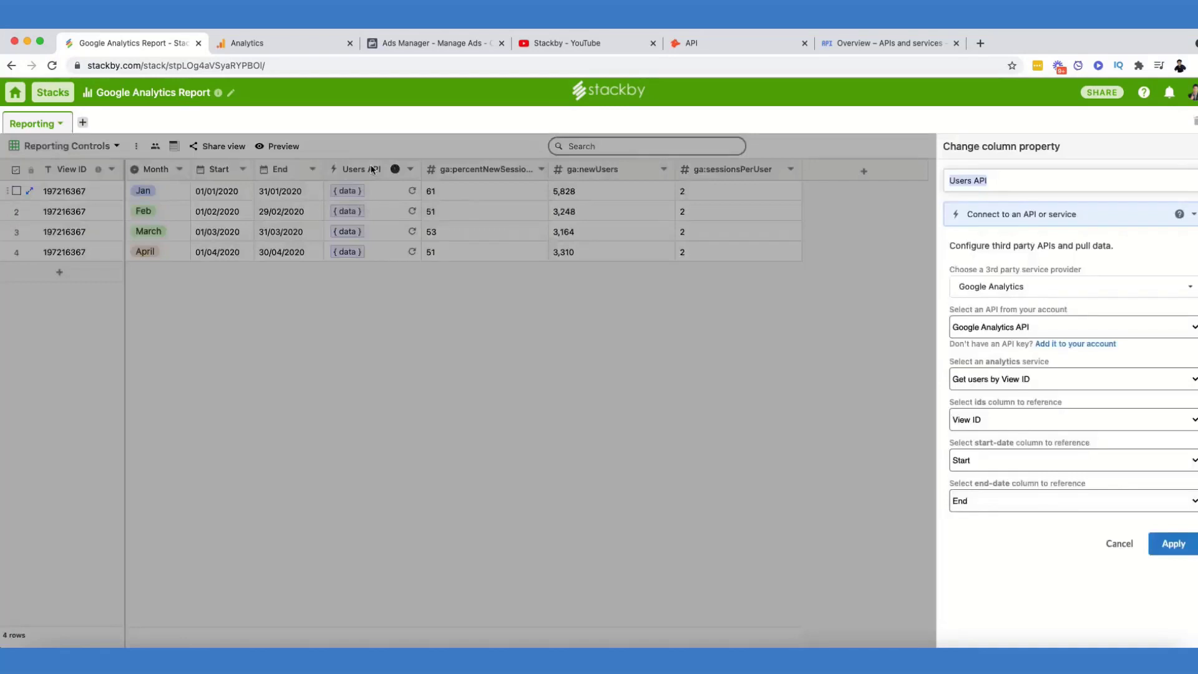
{"action": "left_click", "coordinate": [1036, 330]}
{"action": "left_click", "coordinate": [1037, 328]}
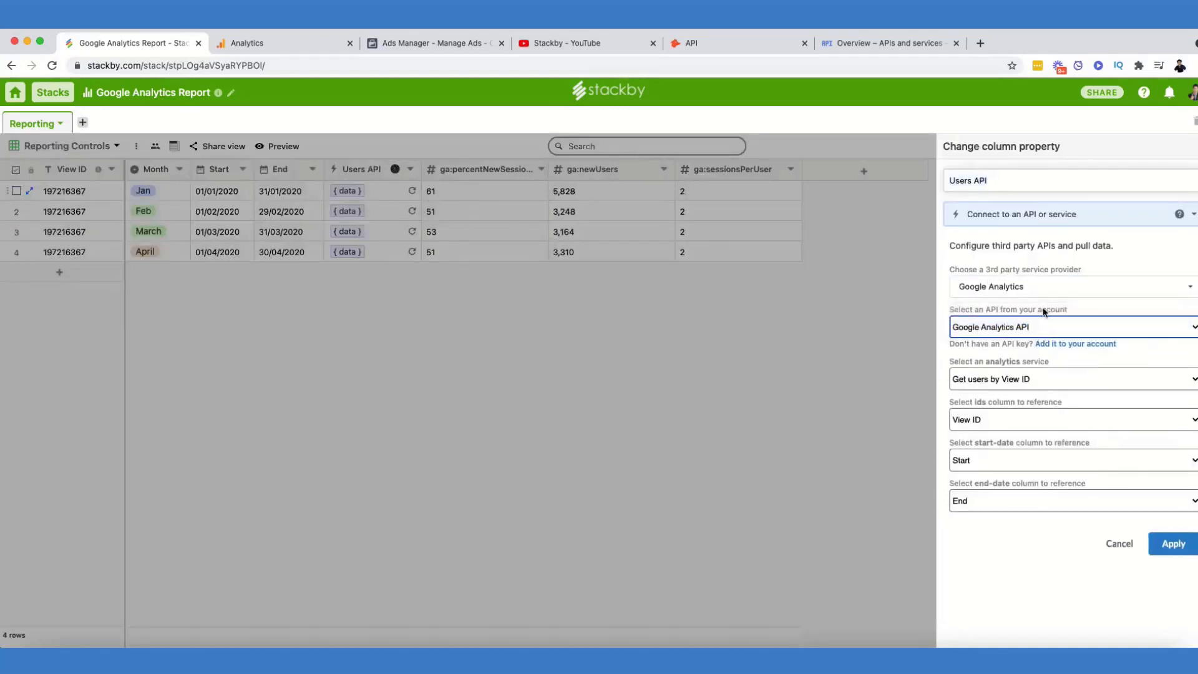
{"action": "left_click", "coordinate": [1009, 381]}
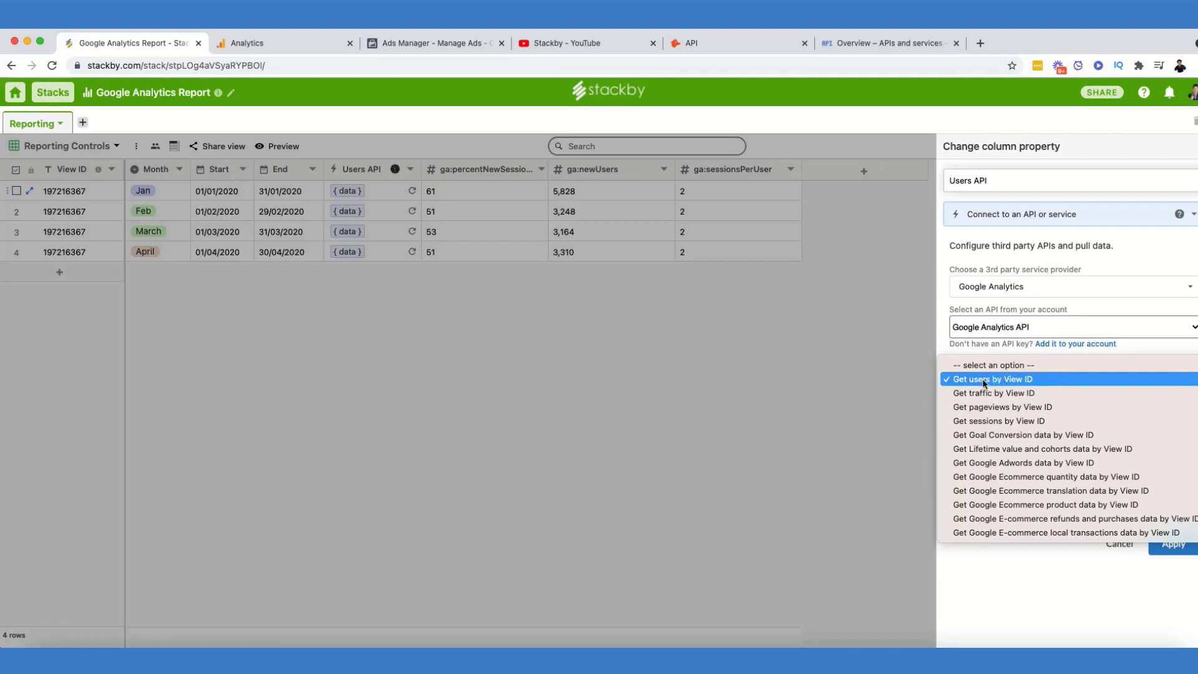
{"action": "left_click", "coordinate": [1010, 382]}
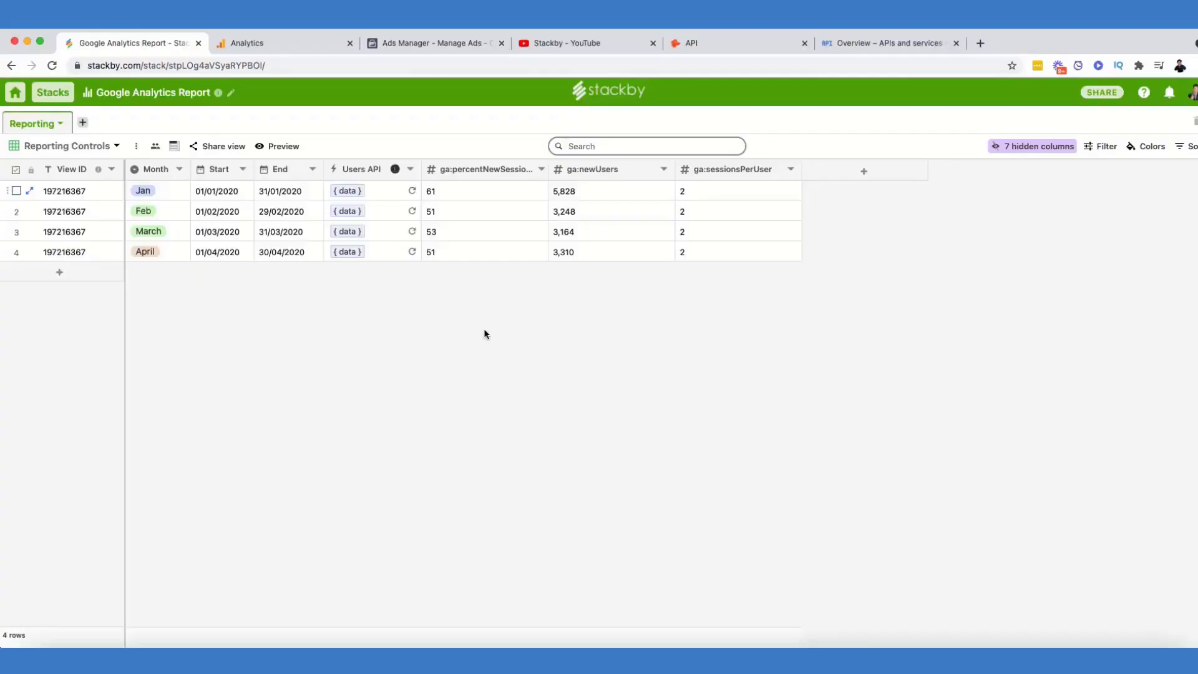
- Create three columns for ga:users, ga:newUsers and ga:percentNewSessions from the totals in the January row's Users API data
{"action": "left_click", "coordinate": [348, 195]}
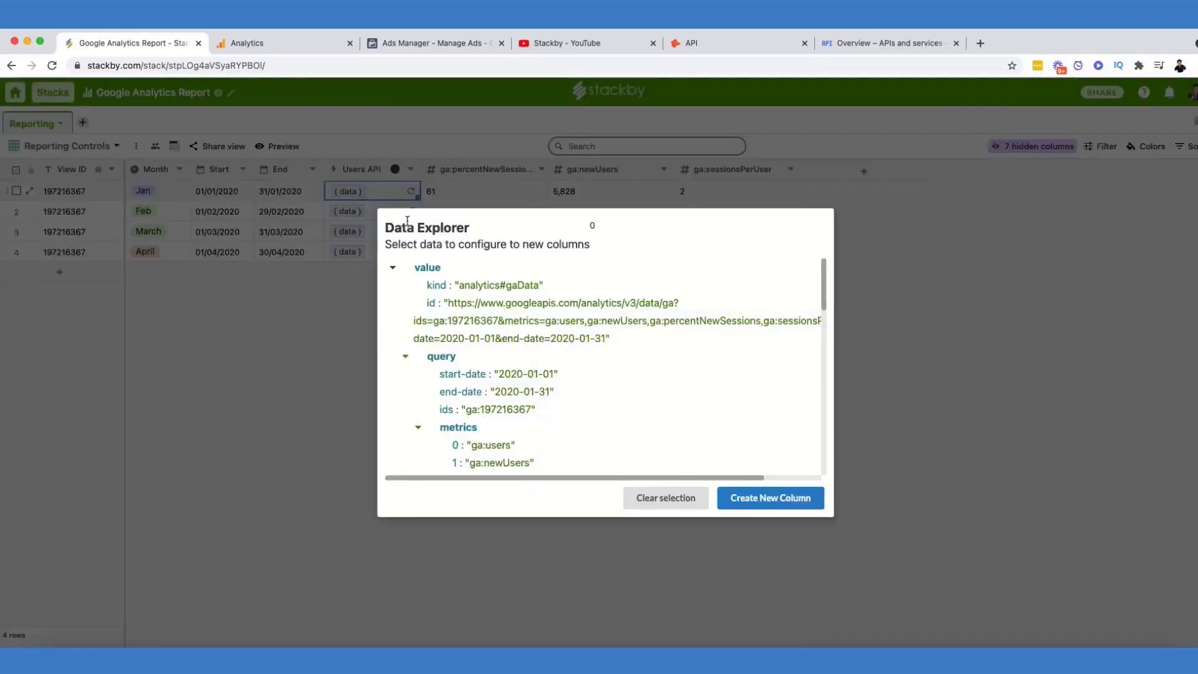
{"action": "left_click", "coordinate": [384, 221]}
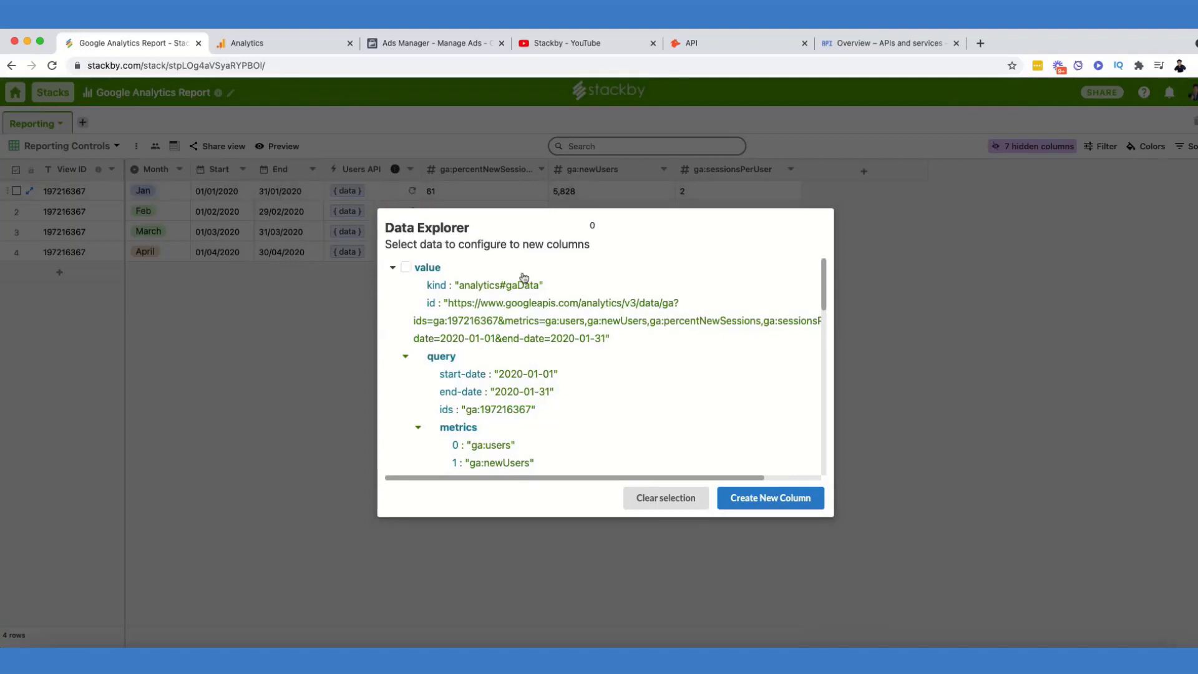
{"action": "scroll", "coordinate": [580, 382], "scroll_direction": "down", "scroll_amount": 10}
{"action": "scroll", "coordinate": [582, 381], "scroll_direction": "down", "scroll_amount": 8}
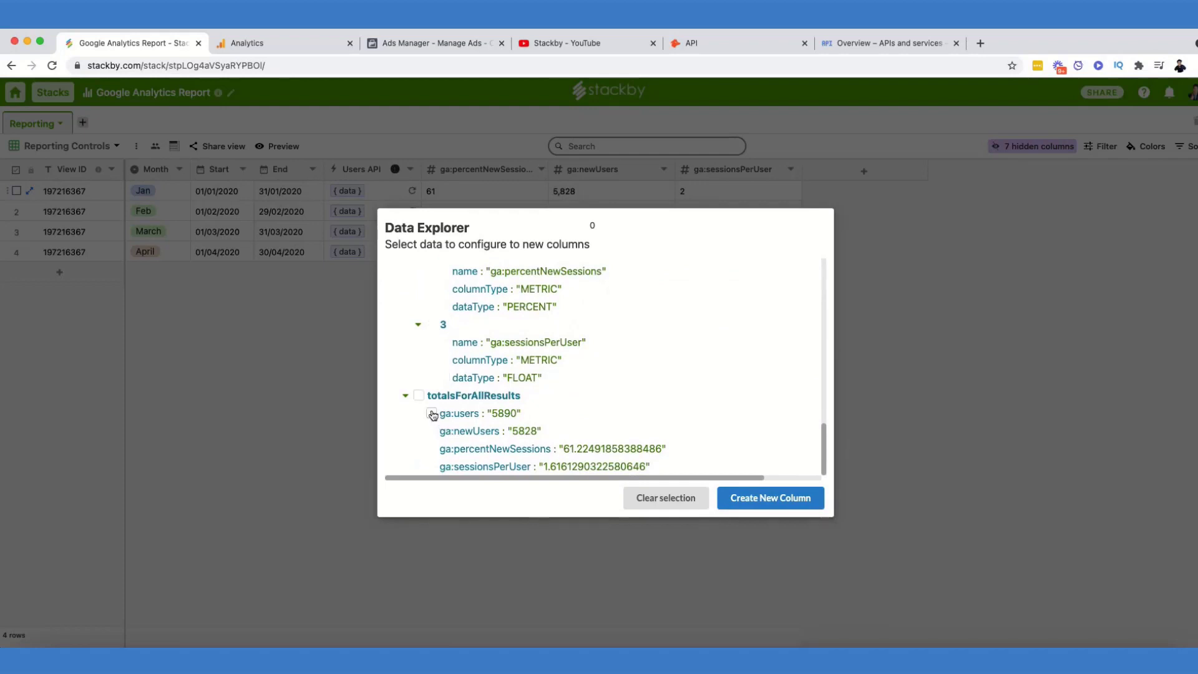
{"action": "left_click", "coordinate": [431, 413]}
{"action": "left_click", "coordinate": [432, 430]}
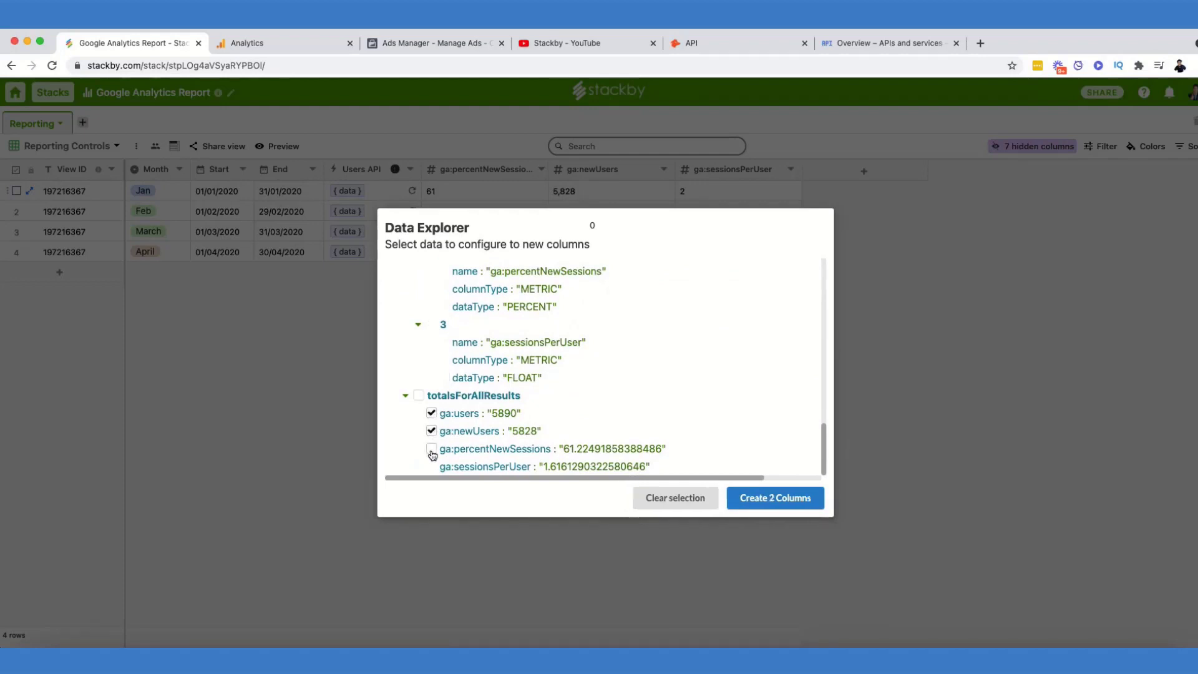
{"action": "left_click", "coordinate": [432, 449]}
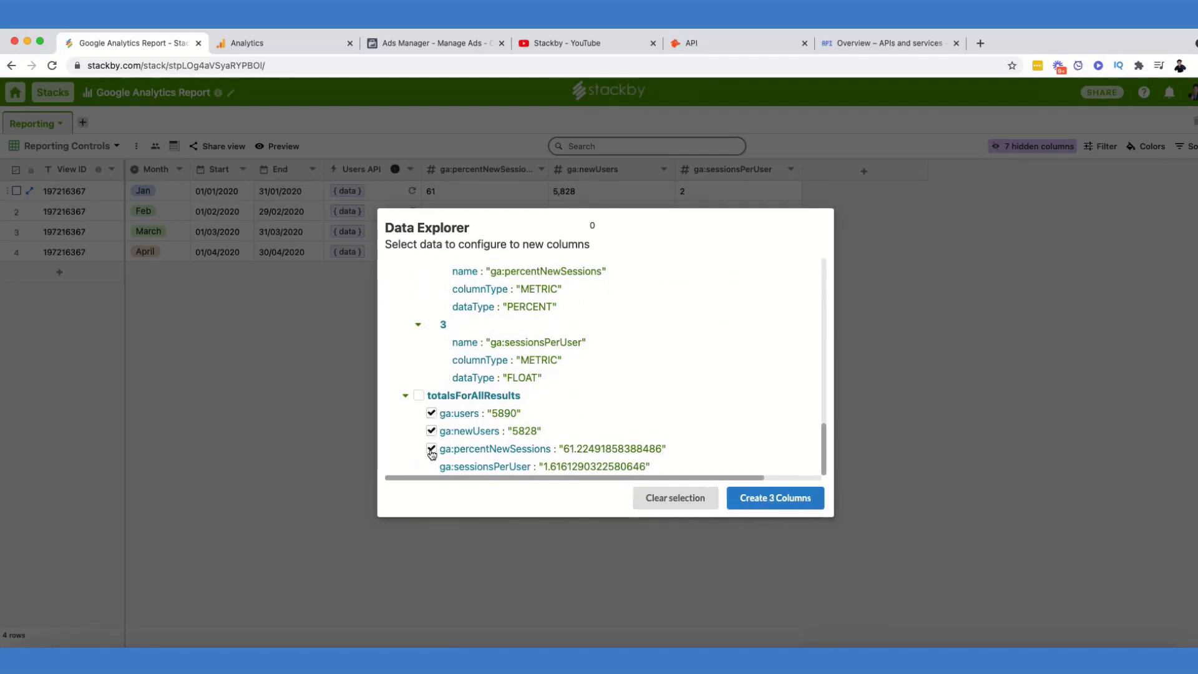
{"action": "left_click", "coordinate": [777, 499]}
- Check the metric values in the table, and fetch the Users API data for the May row
{"action": "left_click_drag", "start_coordinate": [458, 193], "coordinate": [481, 246]}
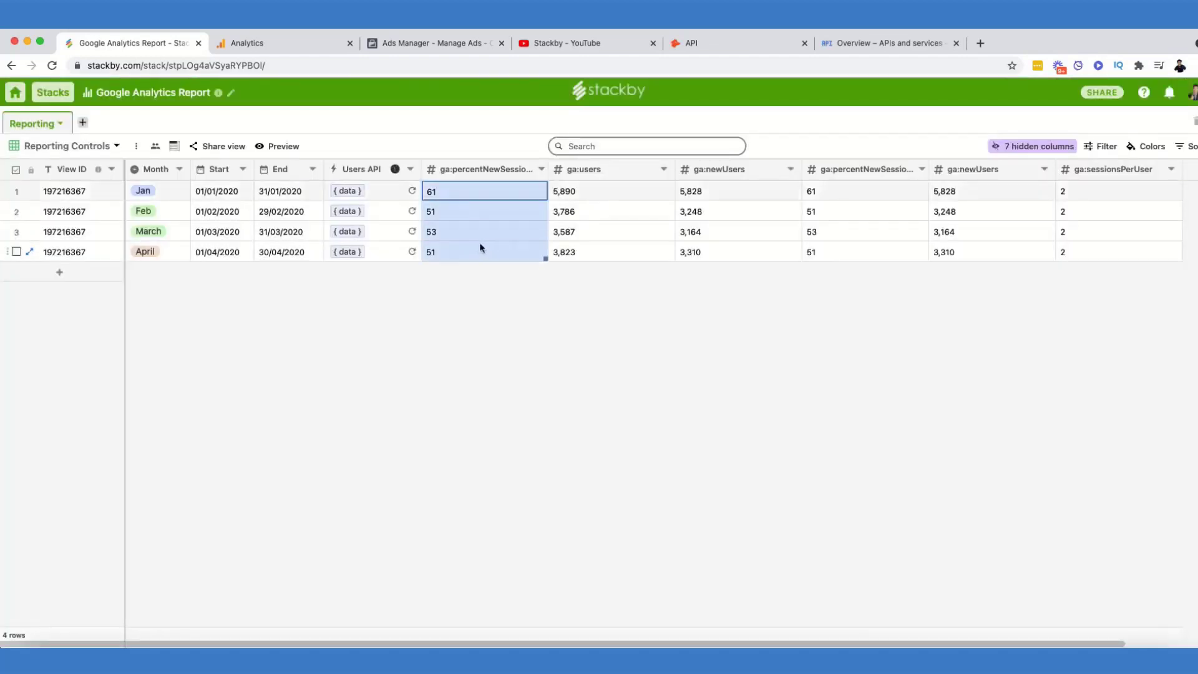
{"action": "left_click", "coordinate": [687, 232]}
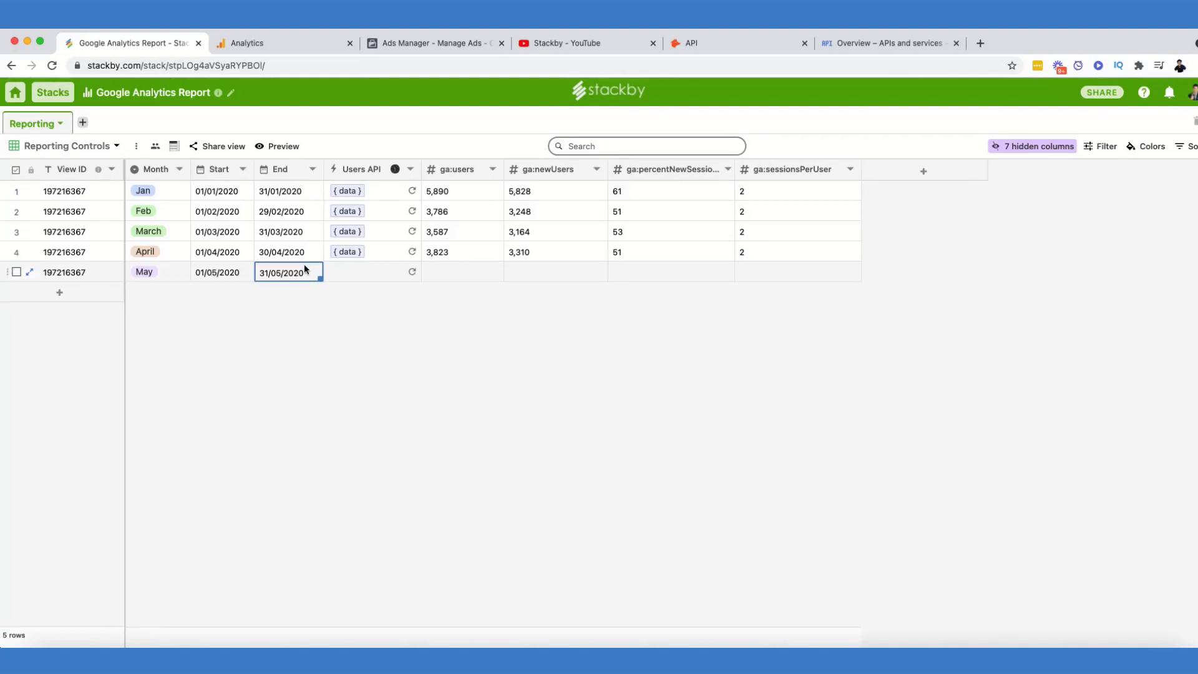
{"action": "left_click", "coordinate": [413, 272]}
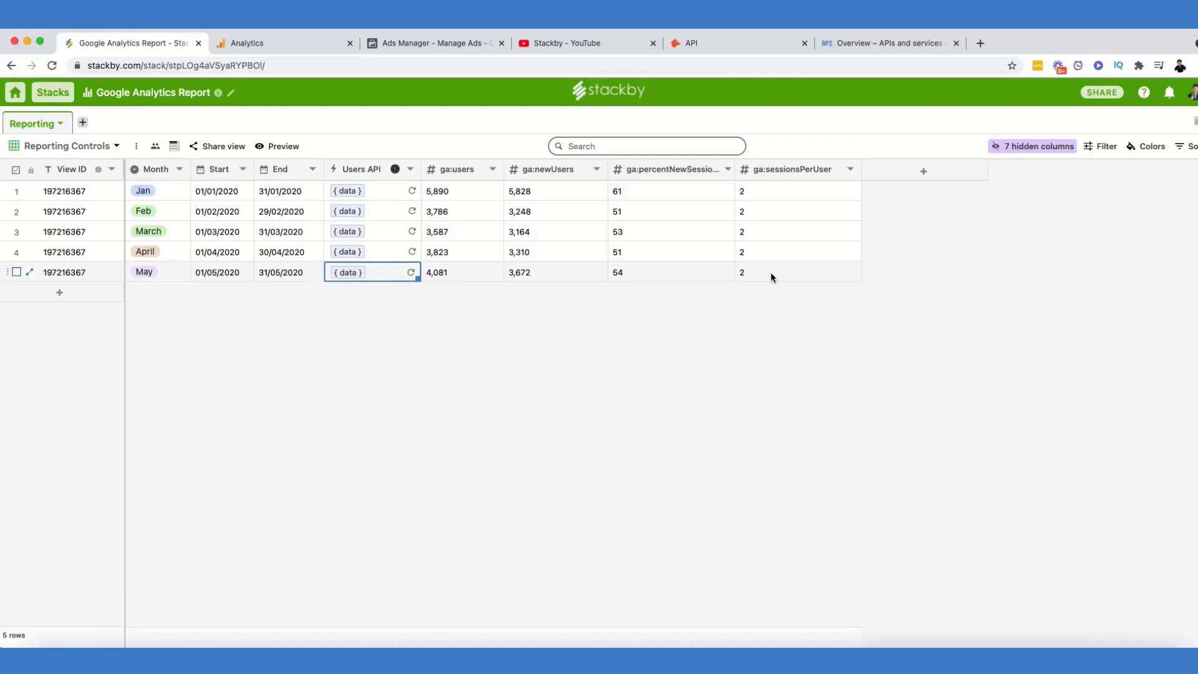
- Schedule a Users API column automation for every day at 17:30, only for new rows, and review its last refresh time
{"action": "left_click", "coordinate": [396, 174]}
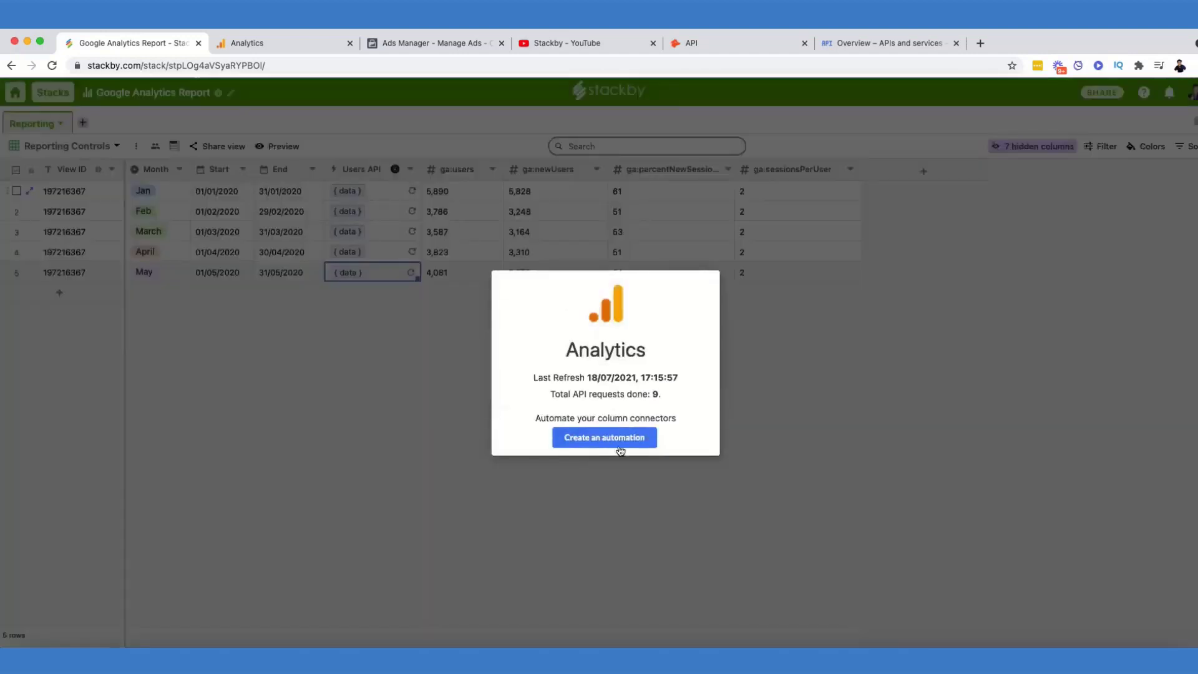
{"action": "left_click", "coordinate": [621, 442]}
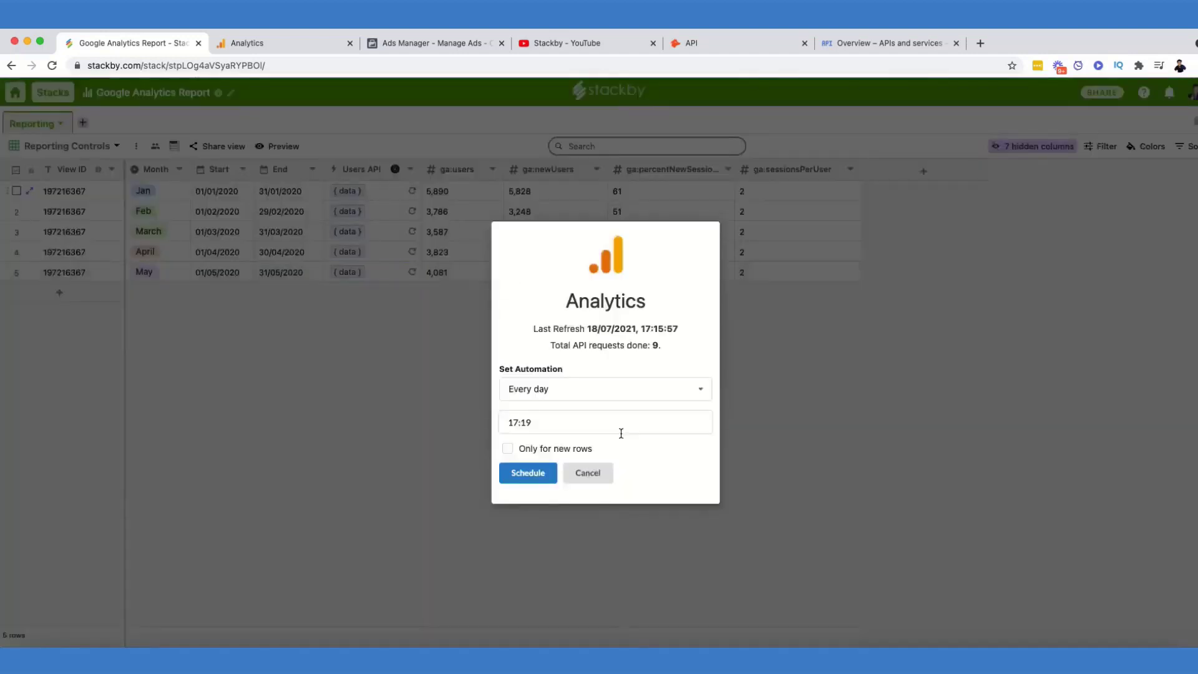
{"action": "left_click", "coordinate": [563, 396]}
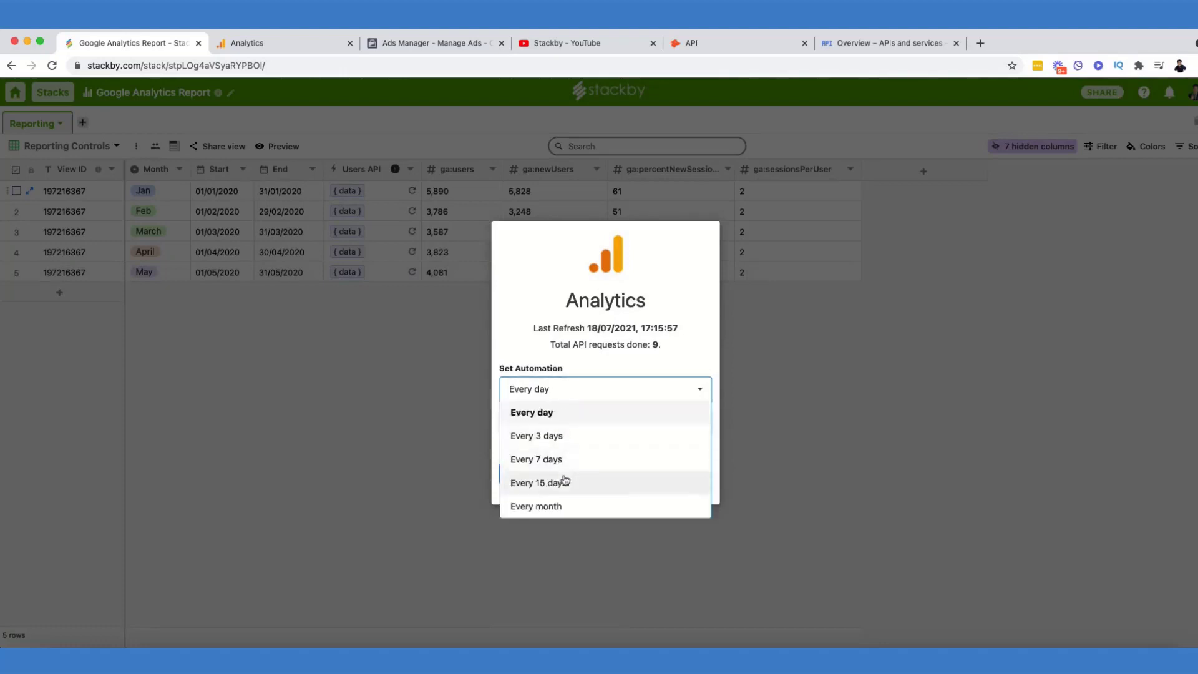
{"action": "left_click", "coordinate": [567, 414]}
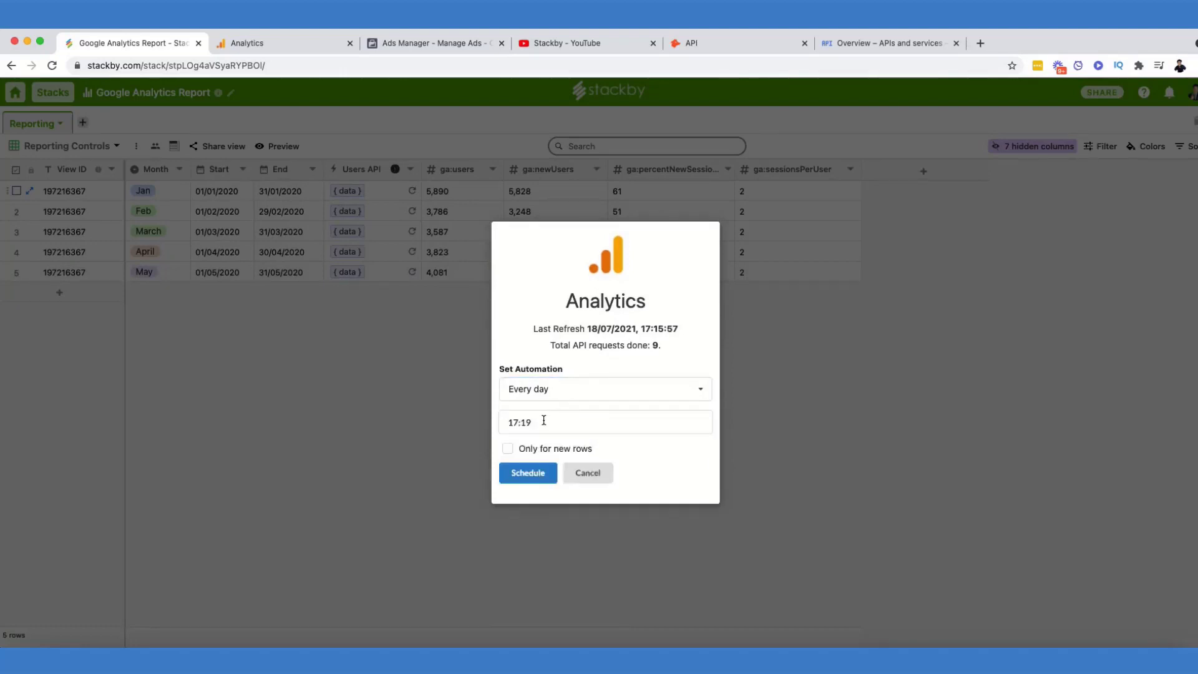
{"action": "left_click", "coordinate": [521, 422]}
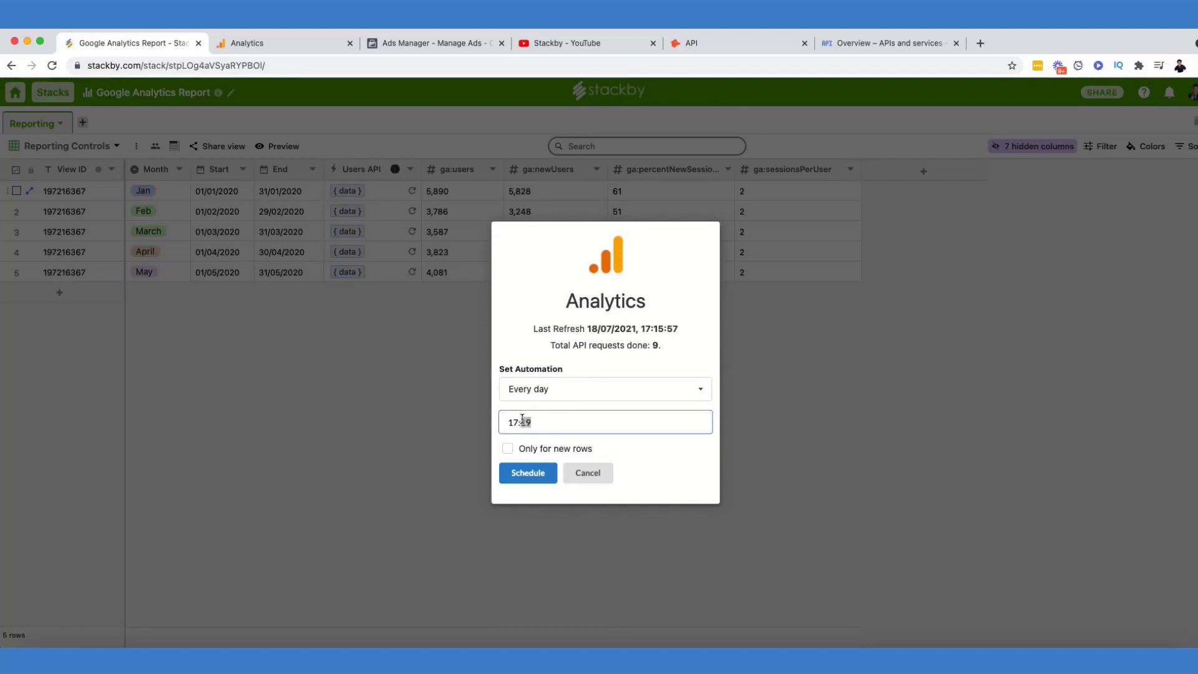
{"action": "type", "text": "30"}
{"action": "left_click", "coordinate": [509, 450]}
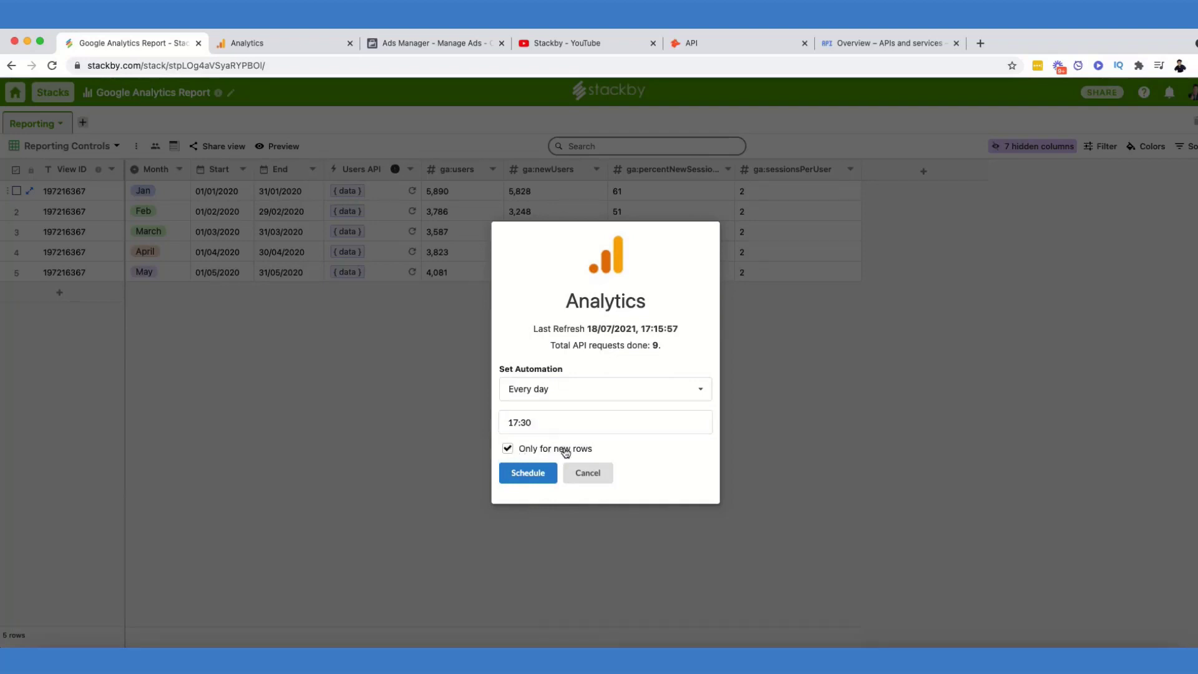
{"action": "left_click", "coordinate": [528, 475]}
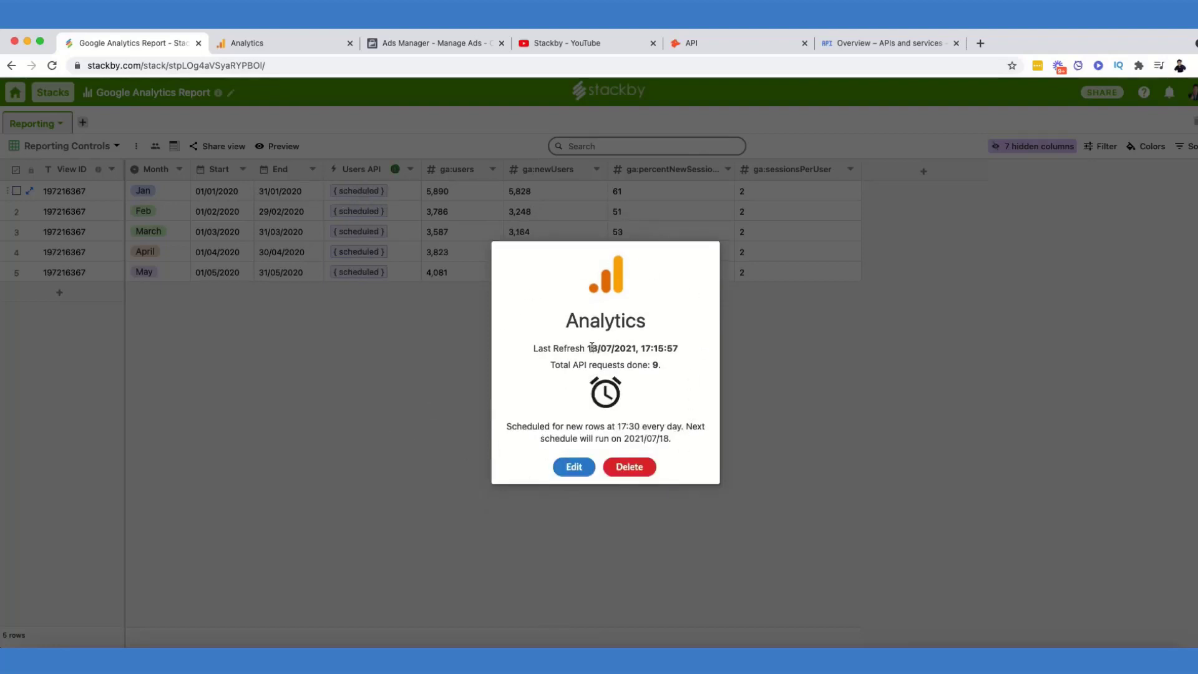
{"action": "left_click_drag", "start_coordinate": [591, 347], "coordinate": [673, 365]}
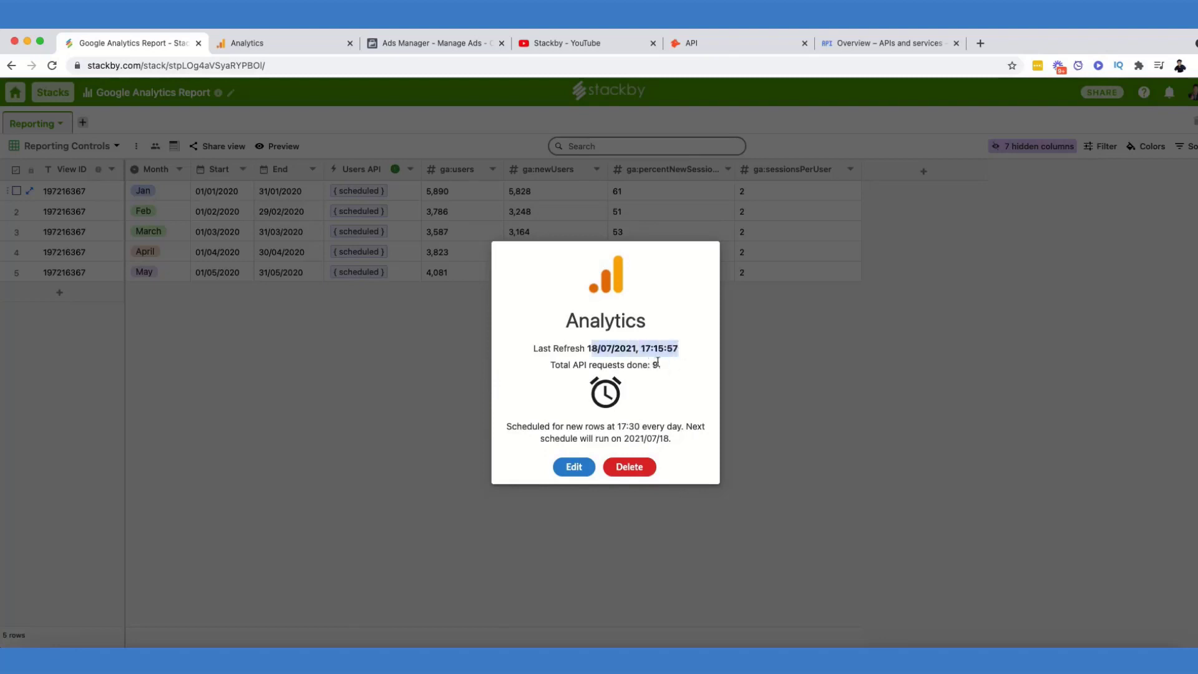
{"action": "left_click", "coordinate": [817, 373]}
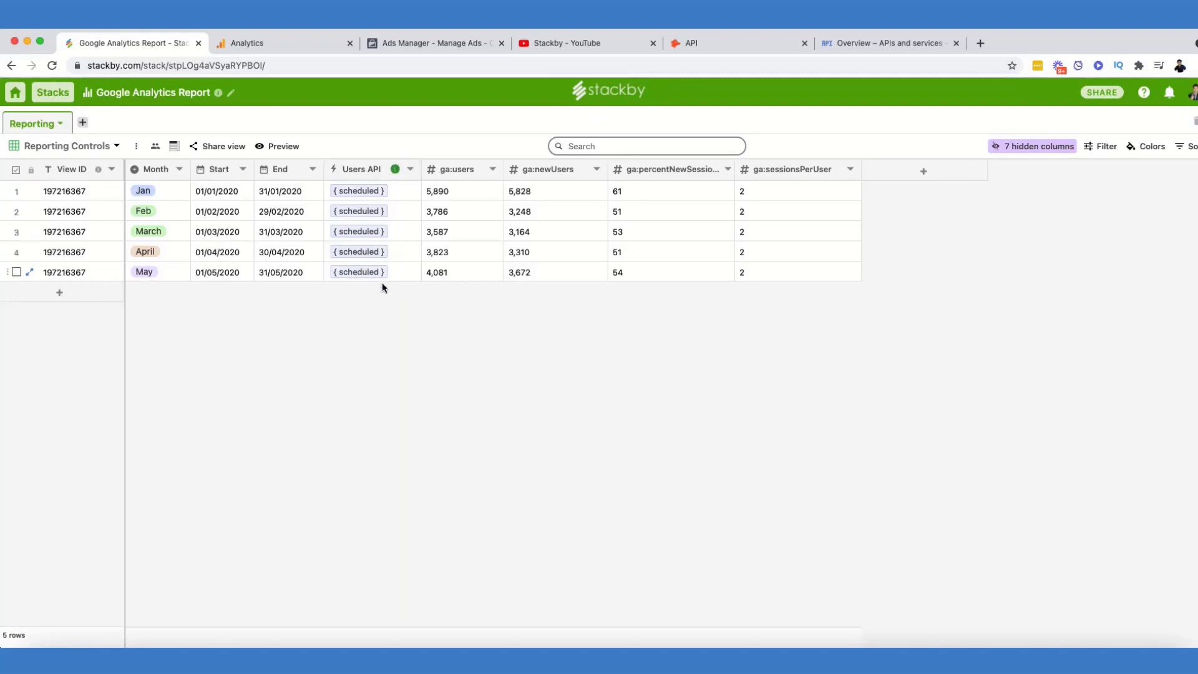